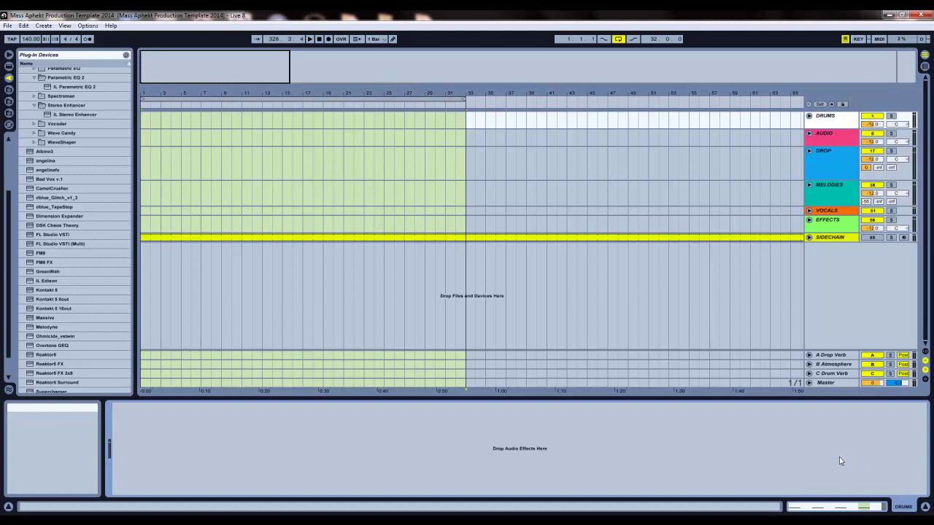
Step: Survey the template's group tracks in order: DRUMS, AUDIO, DROP, MELODIES, VOCALS, EFFECTS and SIDECHAIN
left_click(835, 121)
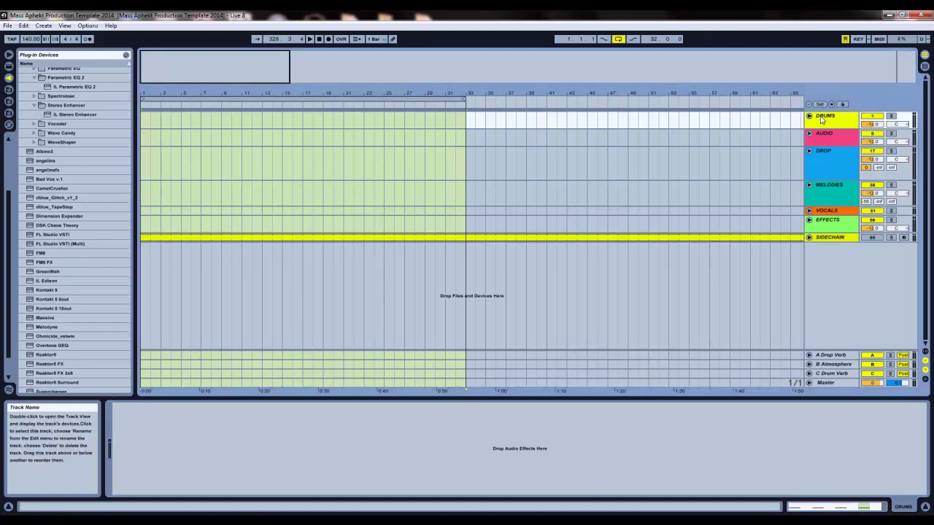
left_click(809, 116)
left_click(809, 117)
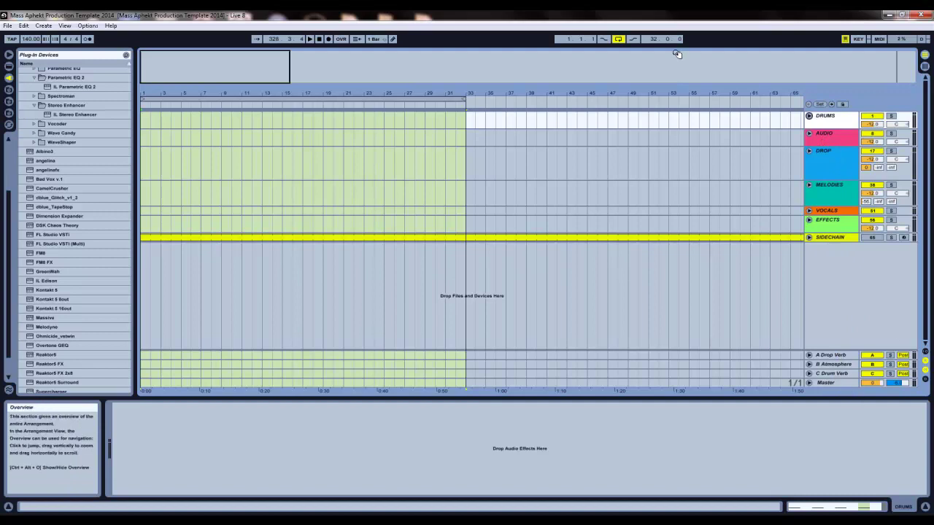
left_click(836, 138)
left_click(836, 161)
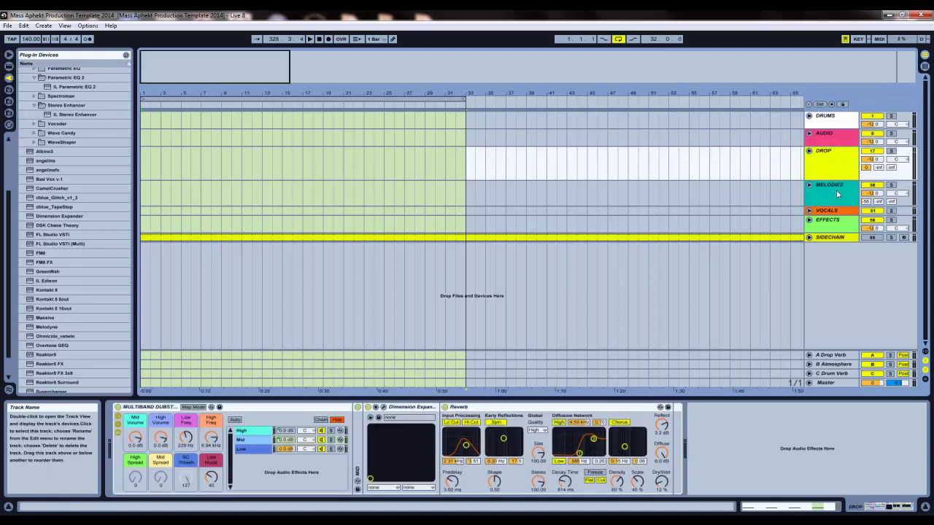
left_click(836, 197)
left_click(836, 211)
left_click(836, 222)
left_click(835, 241)
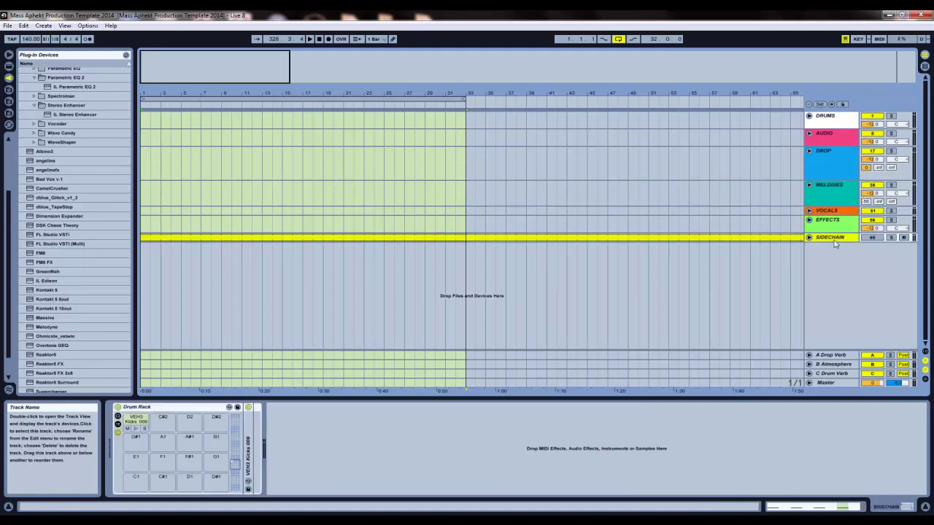
left_click(836, 123)
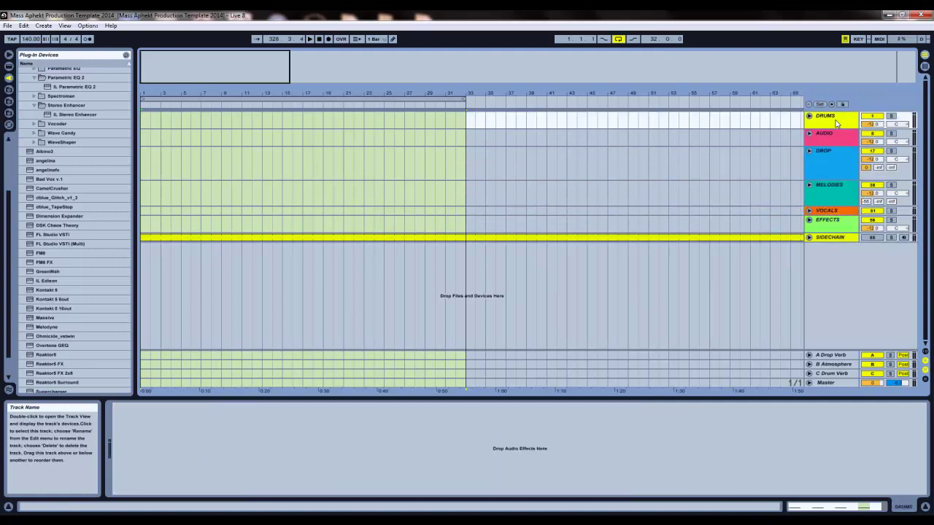
Step: Unfold the DRUMS group and examine the Drum Rack and Compressor on its DRUMS track
left_click(808, 116)
left_click(830, 135)
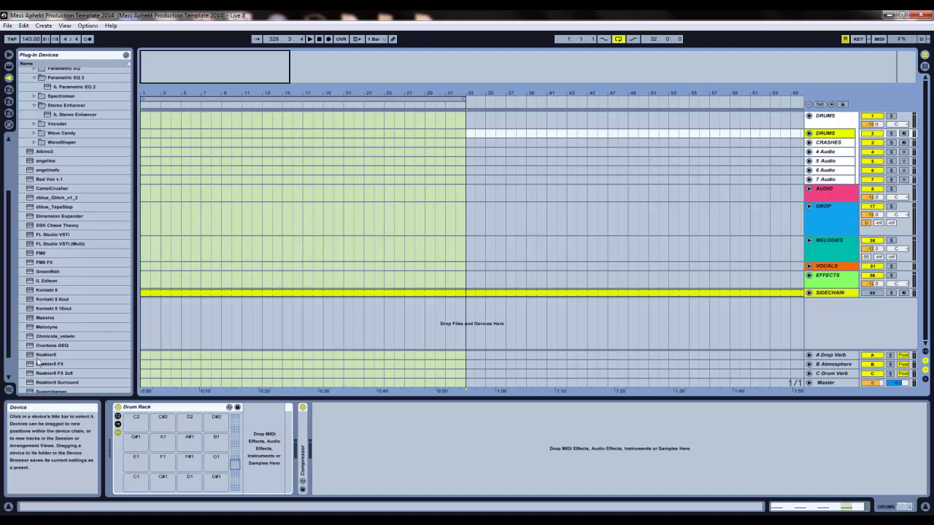
double_click(302, 452)
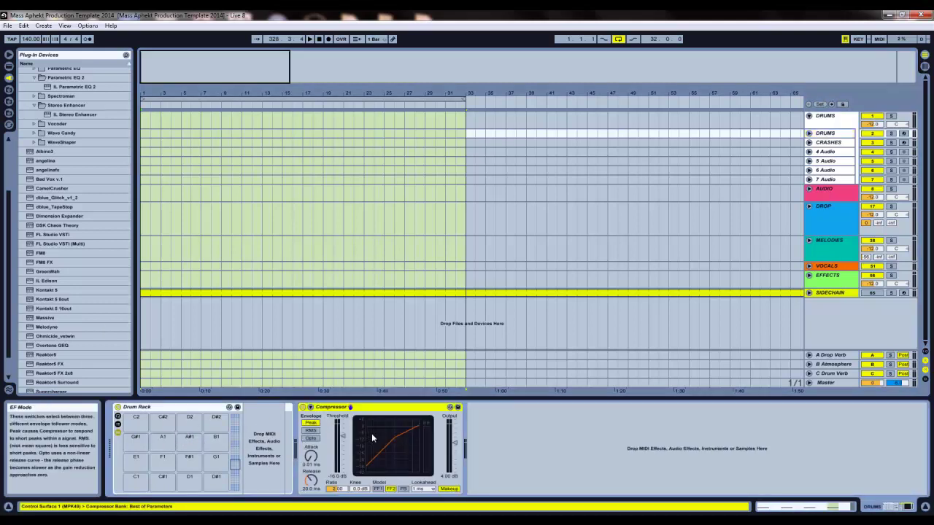
double_click(372, 407)
left_click(205, 410)
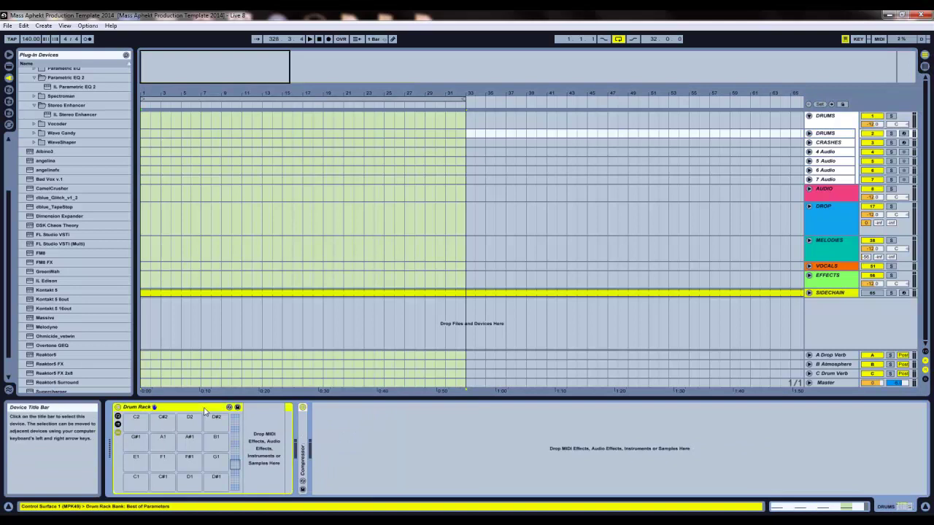
Step: Look through the CRASHES track and audio tracks 4 to 7 in the DRUMS group, and fold the group
key("Down")
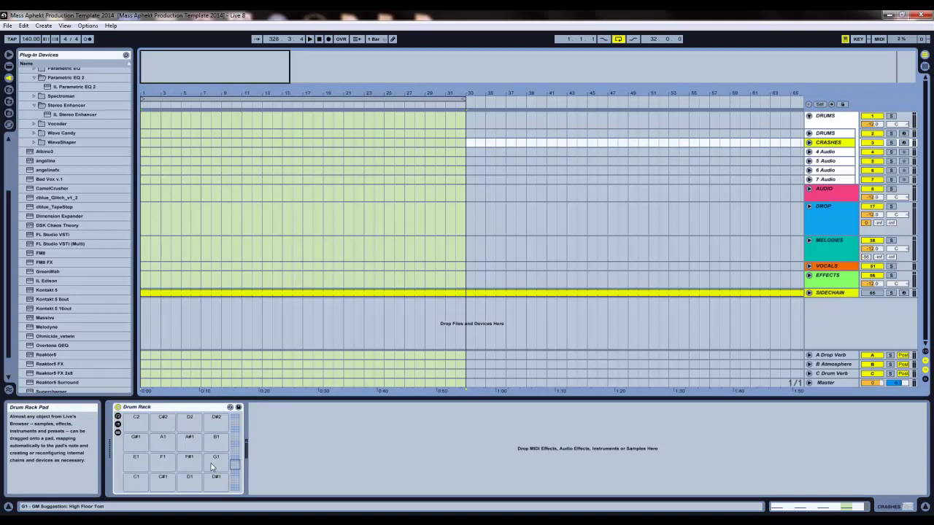
left_click(831, 153)
left_click(835, 161)
left_click(836, 170)
left_click(836, 179)
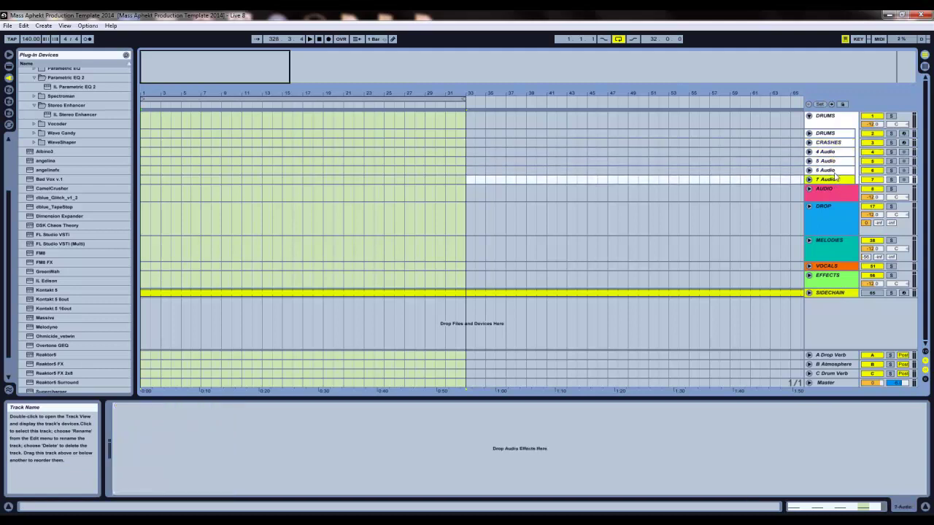
left_click(832, 154)
left_click(834, 179)
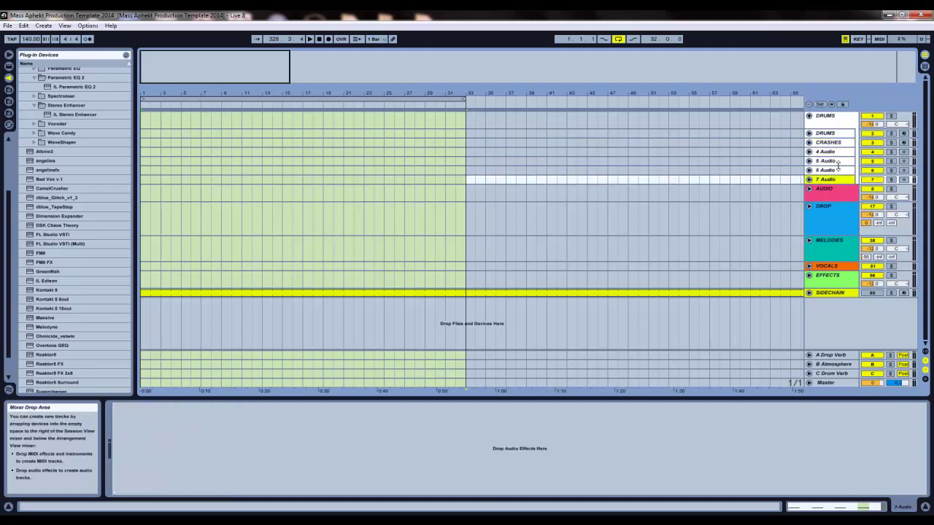
left_click(834, 152)
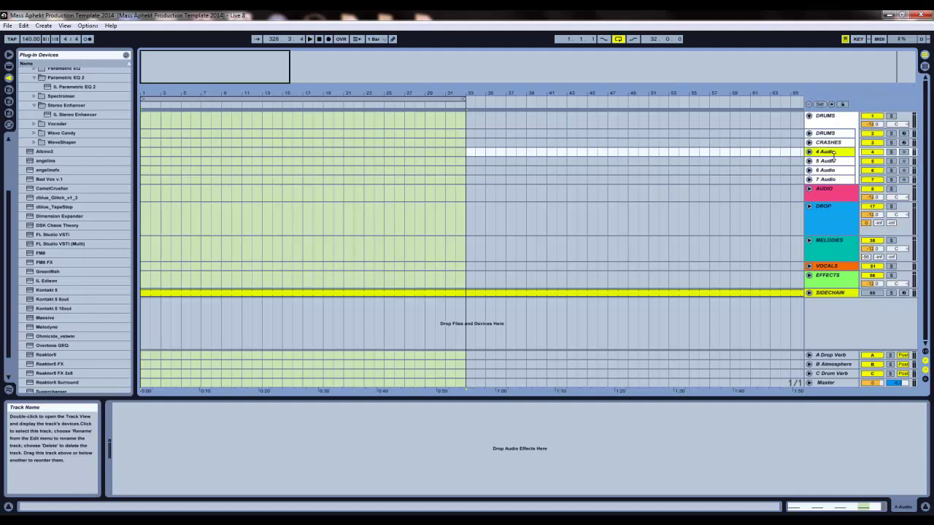
left_click(832, 136)
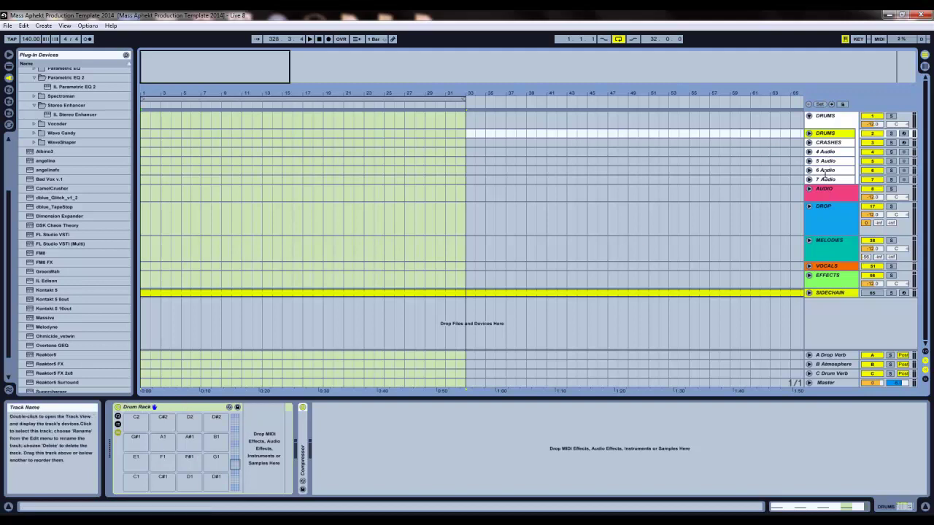
left_click(827, 179)
left_click(808, 116)
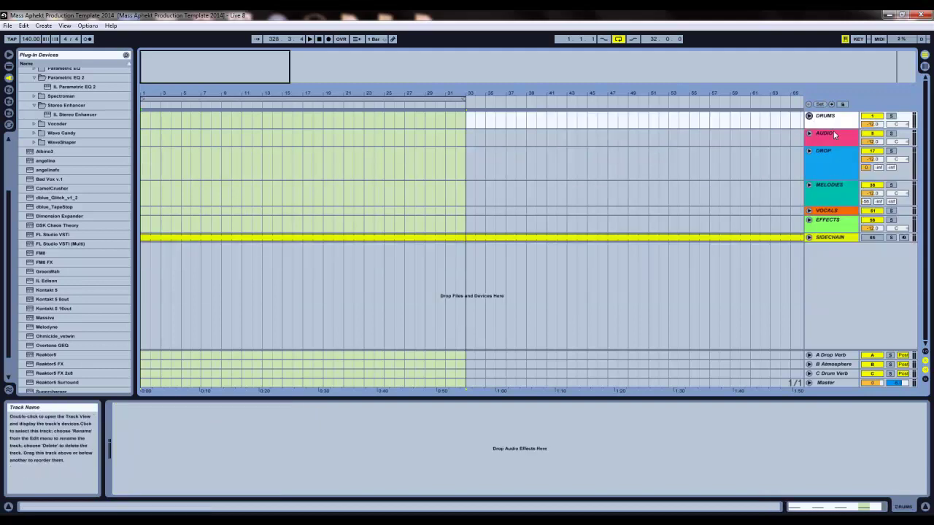
Step: Unfold the AUDIO group, look through audio tracks 9 to 16, and fold the group again
left_click(812, 135)
left_click(809, 134)
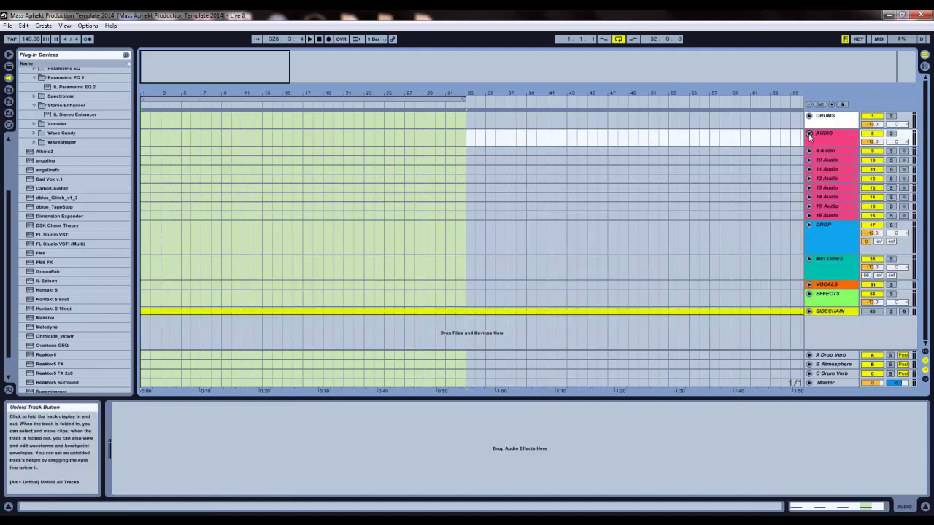
left_click(824, 151)
left_click(837, 216)
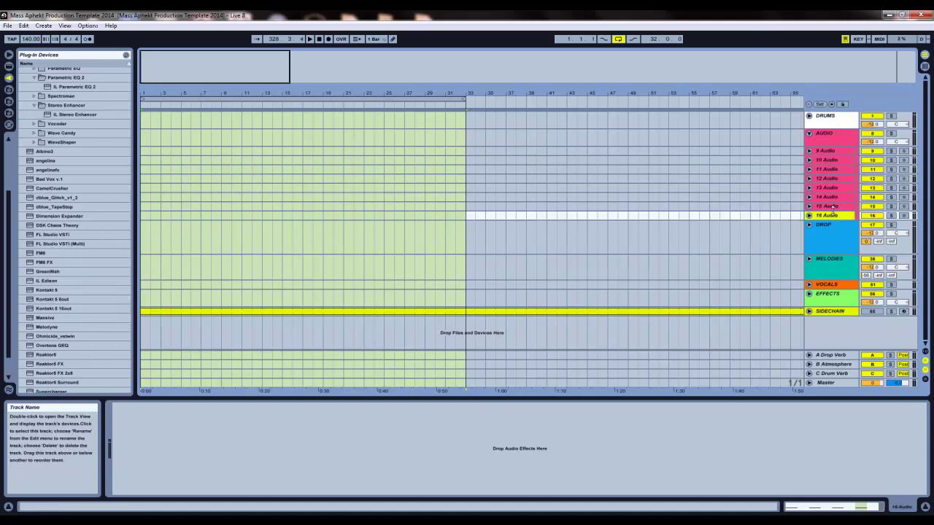
left_click(833, 207)
right_click(826, 160)
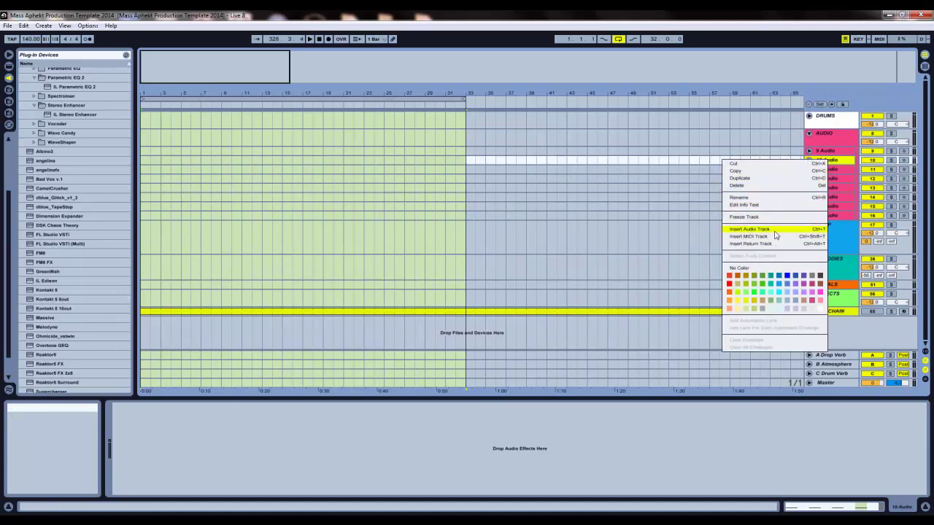
left_click(860, 201)
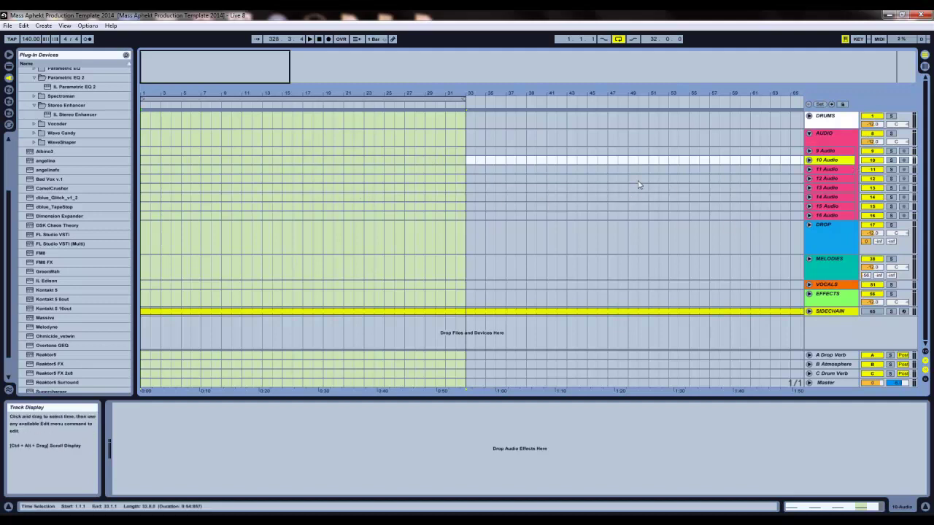
left_click(807, 135)
Step: Collapse the Dimension Expander and reverb devices in the Mid and High chains of the DROP group's multiband rack
left_click(817, 152)
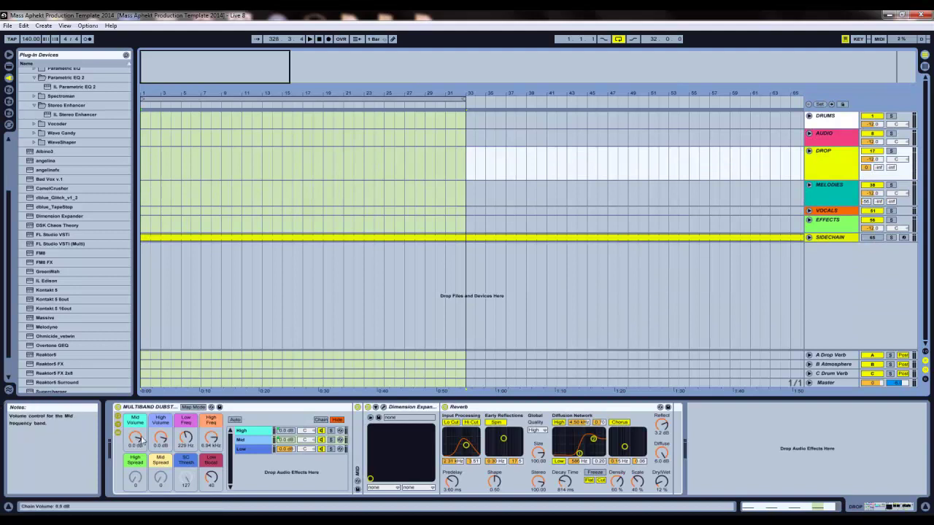
double_click(409, 406)
double_click(391, 406)
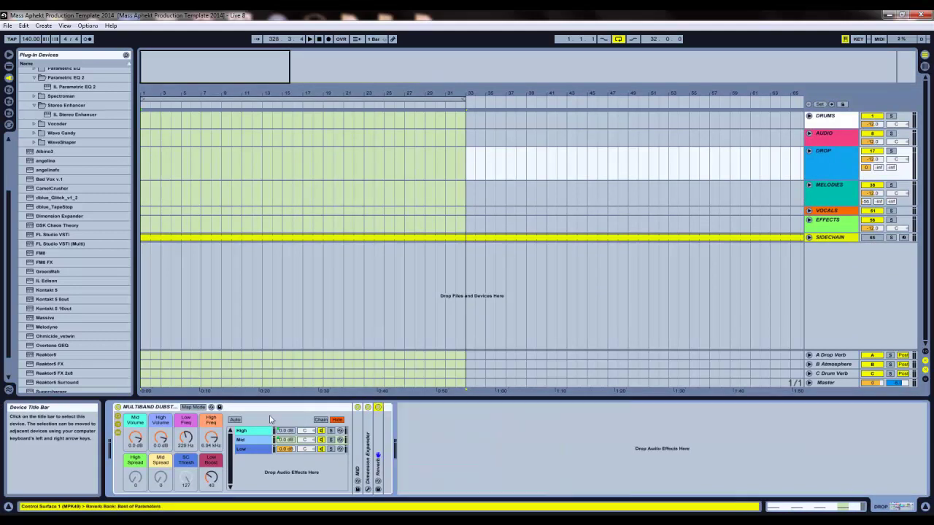
left_click(256, 433)
double_click(408, 407)
double_click(392, 406)
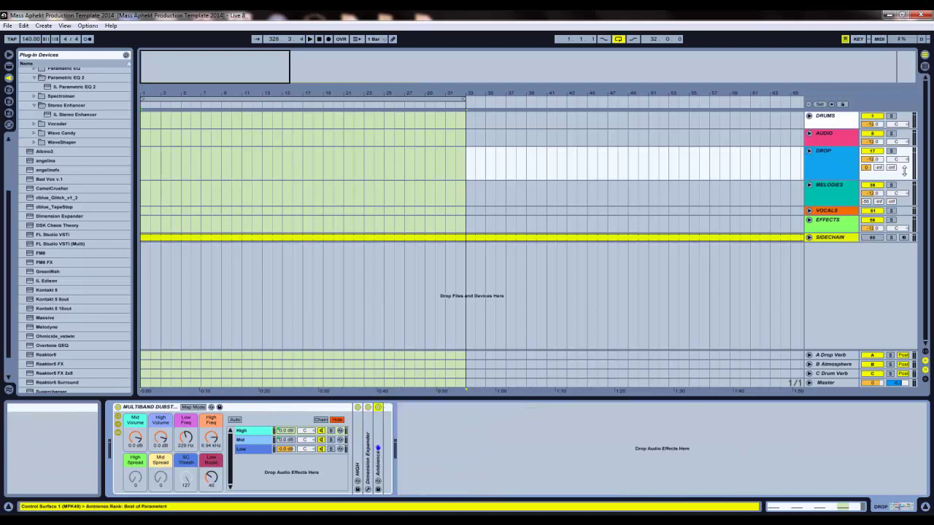
left_click(835, 154)
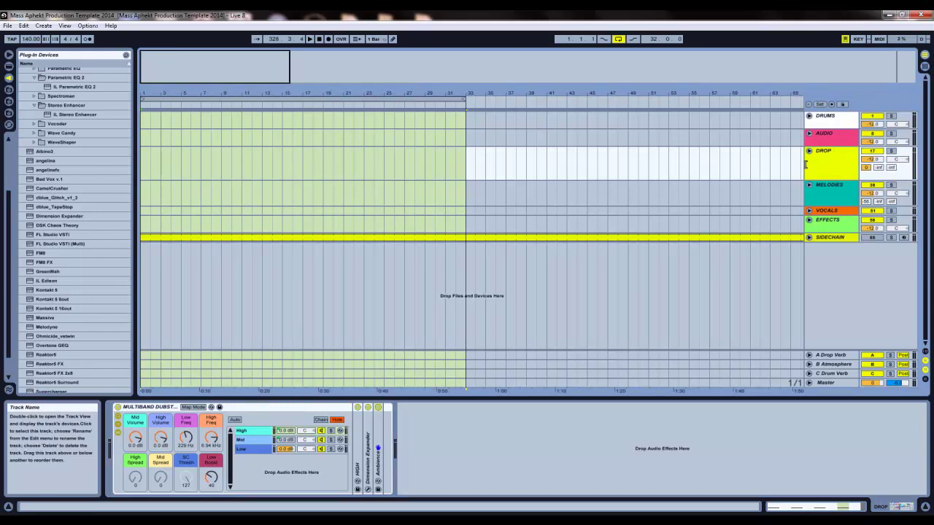
Step: Examine the MULTIBAND DUBSTEP rack on the DROP group and its High, Mid and Low chains
left_click(166, 411)
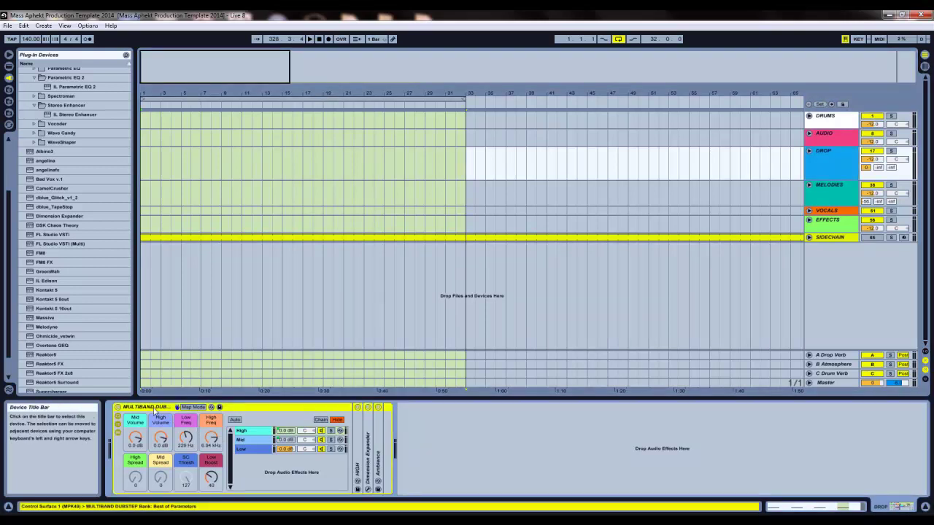
right_click(153, 409)
left_click(536, 443)
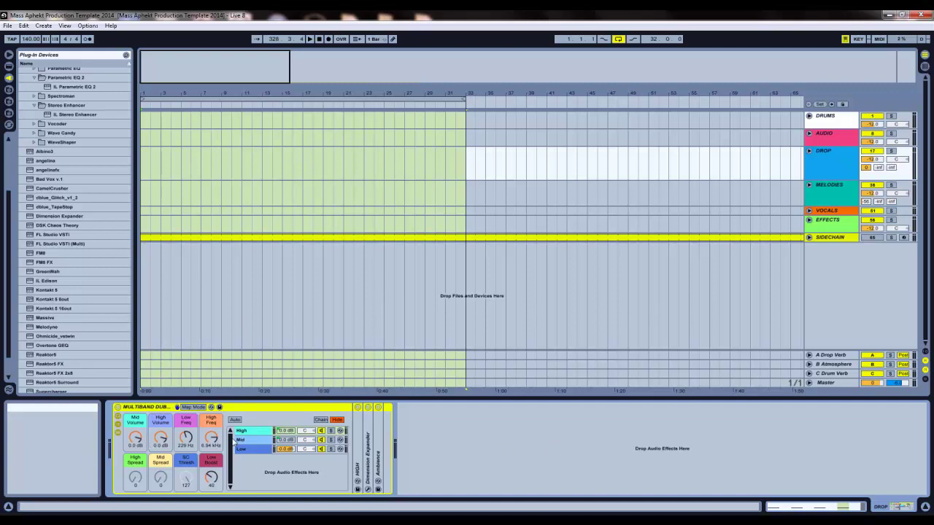
left_click(253, 431)
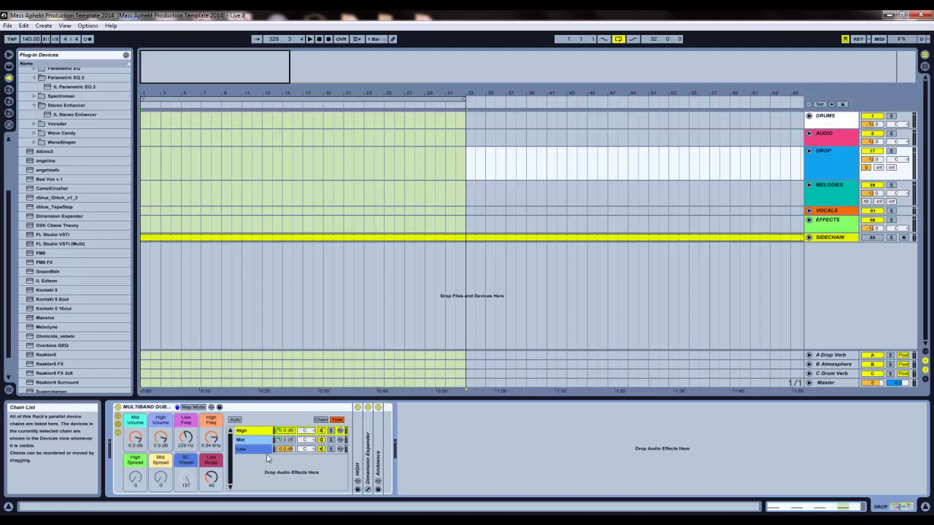
left_click(248, 440)
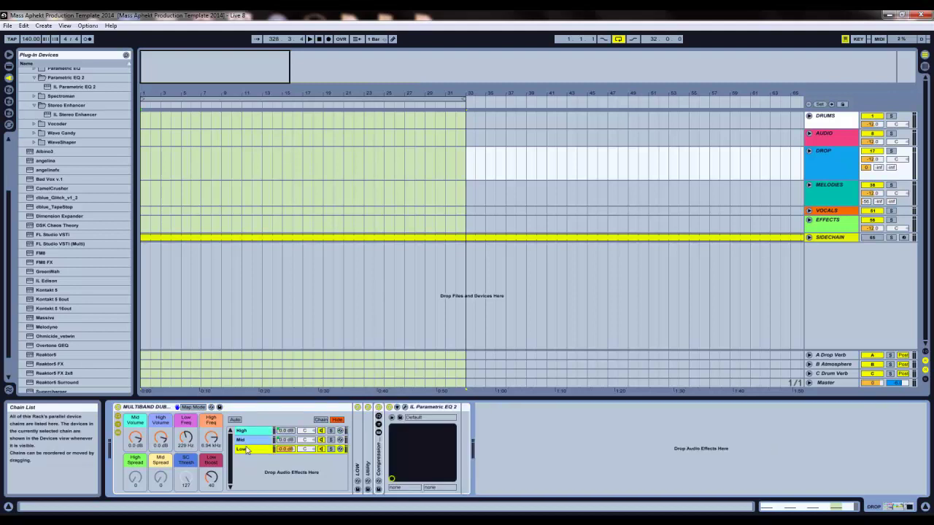
Step: Expand the HIGH and MID multiband devices in their rack chains and check the soloed bands, finishing with the Low chain
left_click(248, 431)
left_click(358, 432)
double_click(359, 432)
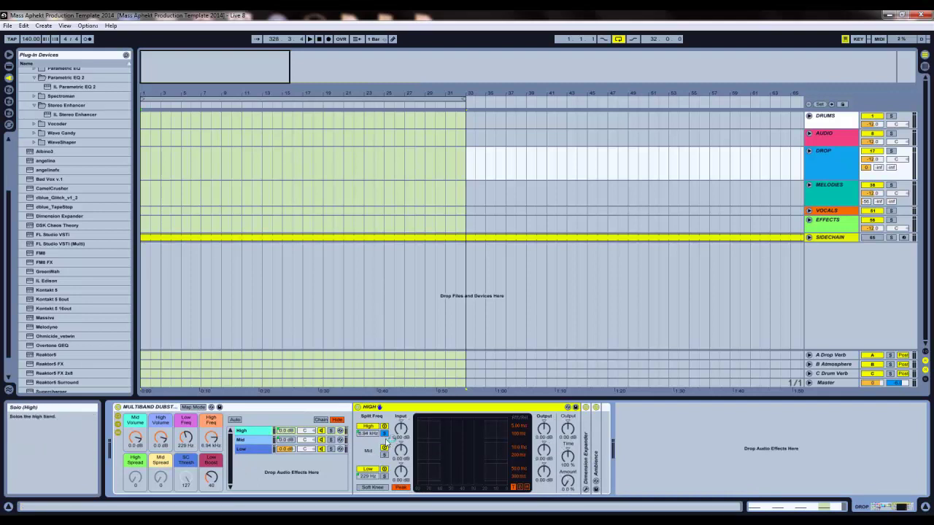
left_click(251, 440)
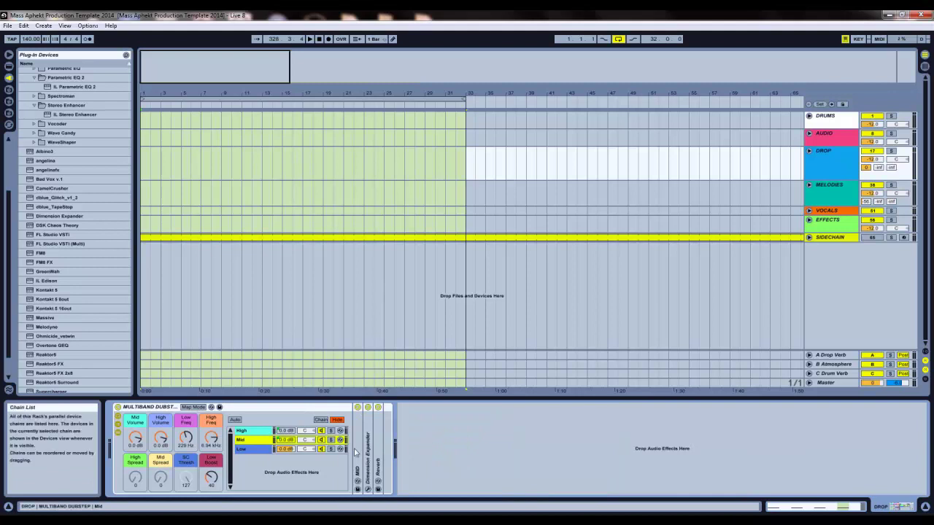
double_click(357, 453)
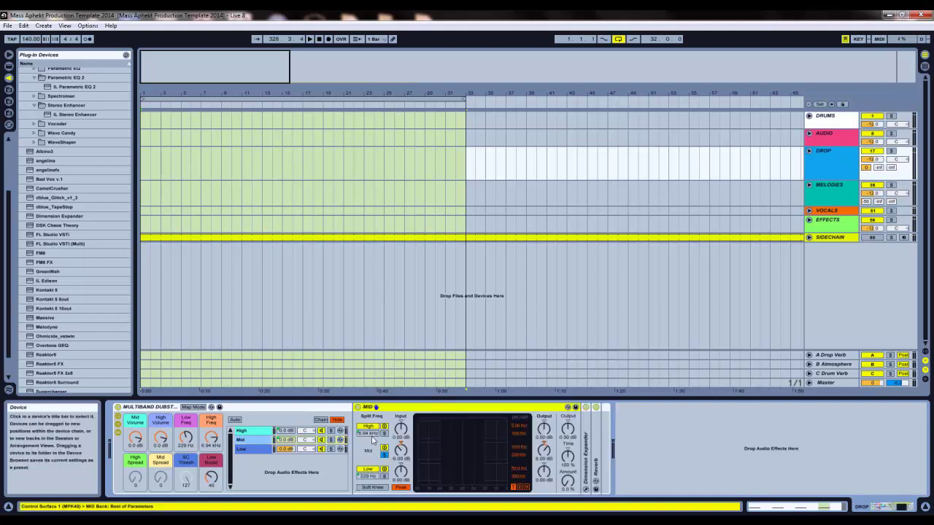
left_click(251, 449)
Step: Examine the High chain's Dimension Expander in its plug-in window, moved clear of the browser, and close the window
left_click(292, 431)
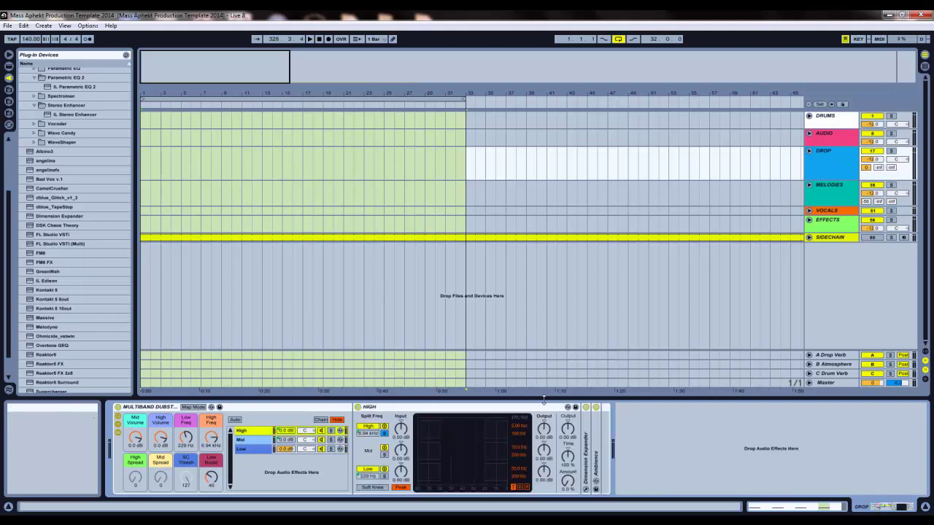
double_click(584, 441)
left_click(601, 407)
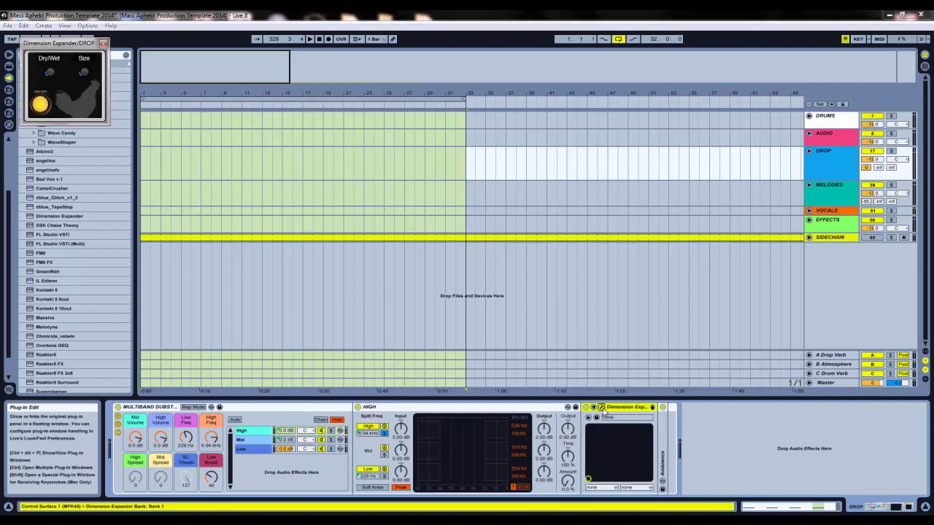
left_click_drag(77, 43, 350, 196)
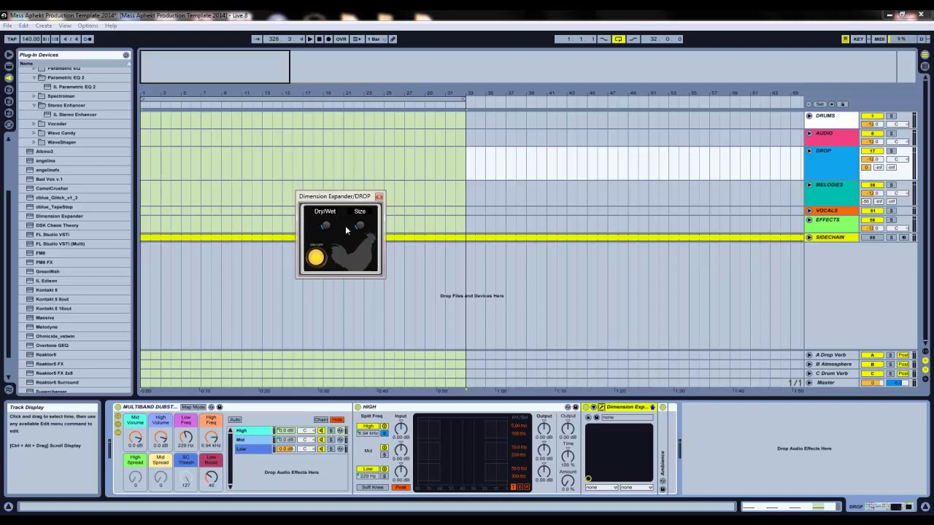
left_click(379, 197)
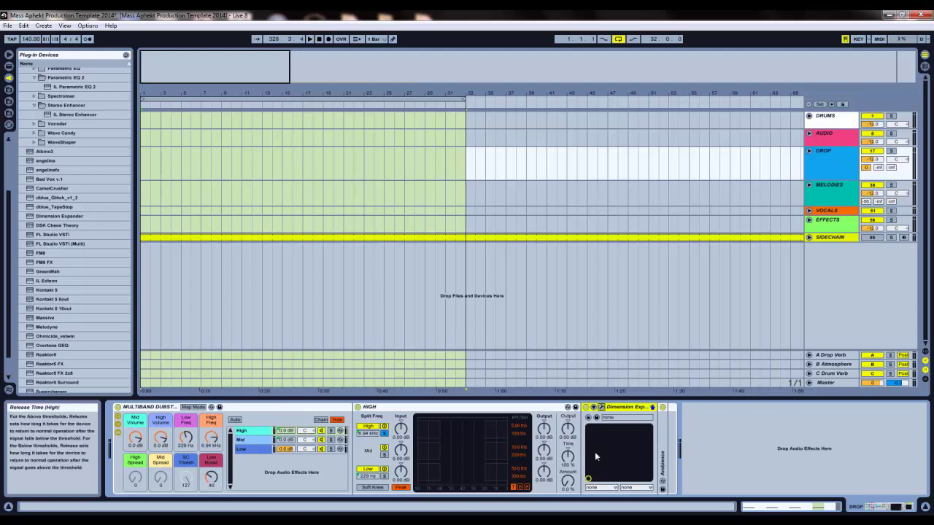
Step: Collapse the High chain's Dimension Expander and expand its Ambience reverb
double_click(620, 407)
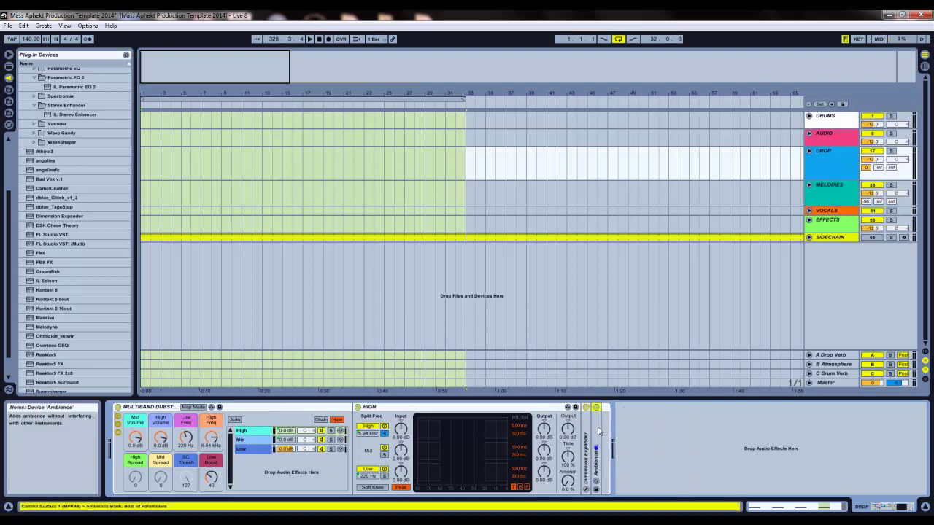
double_click(597, 426)
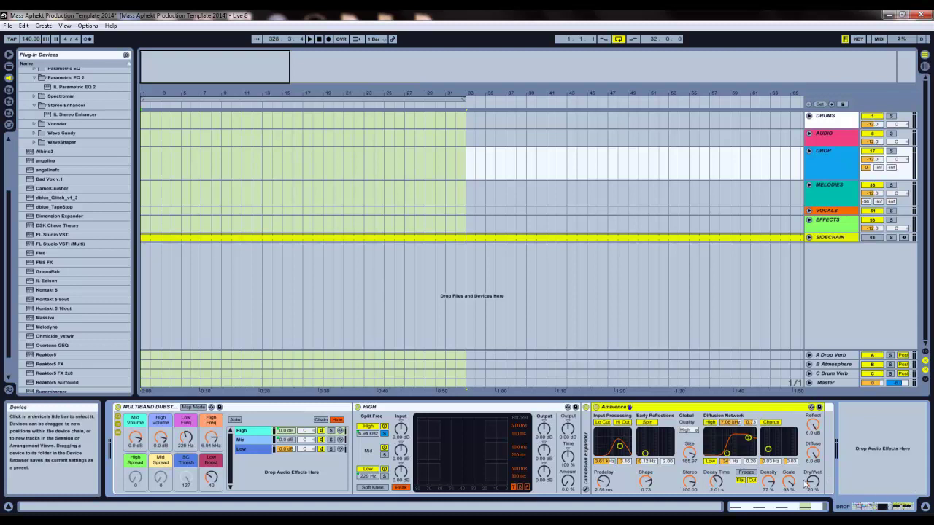
Step: Collapse the Ambience reverb and examine the Mid chain's Dimension Expander in its plug-in window, moved clear of the browser, closing it when done
double_click(664, 408)
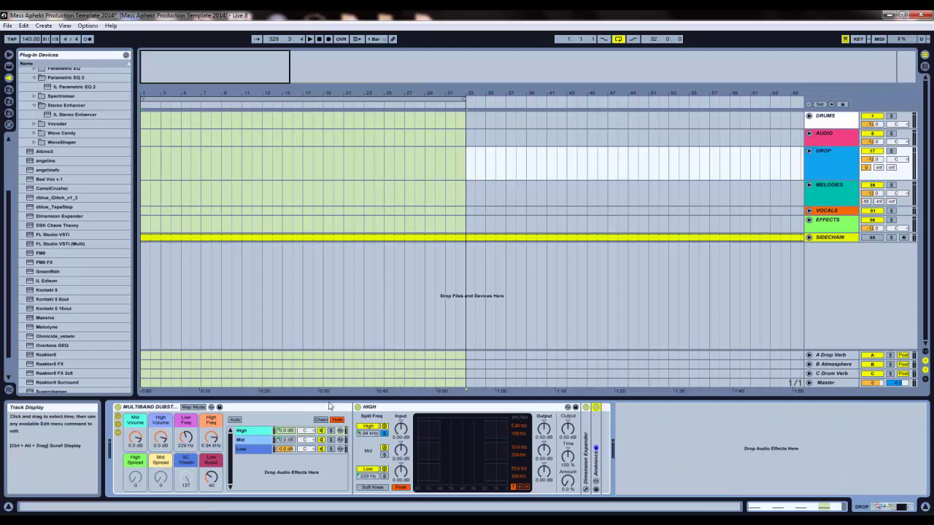
left_click(257, 441)
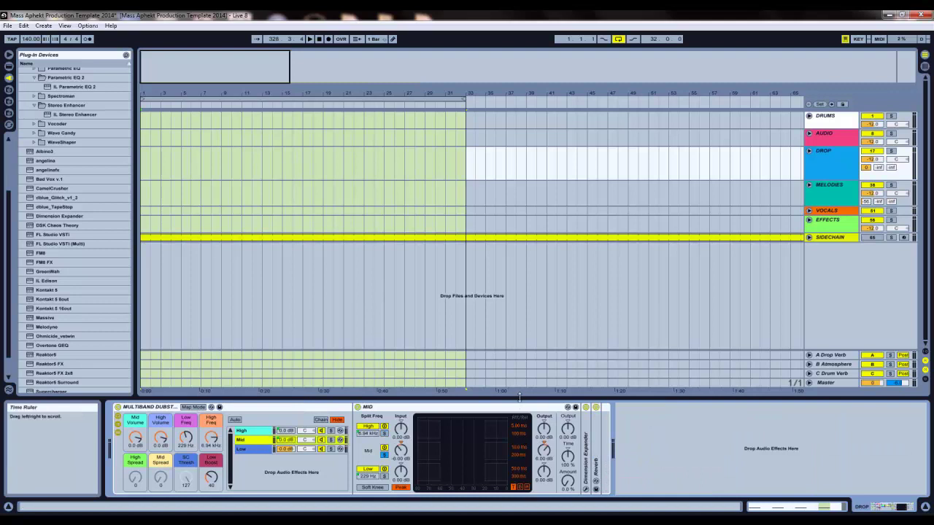
double_click(586, 443)
left_click(600, 407)
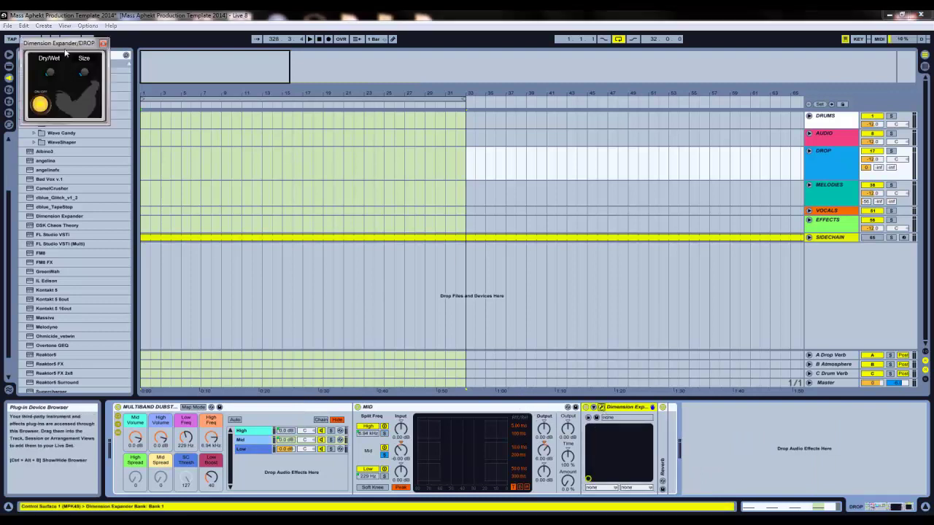
left_click_drag(73, 43, 404, 225)
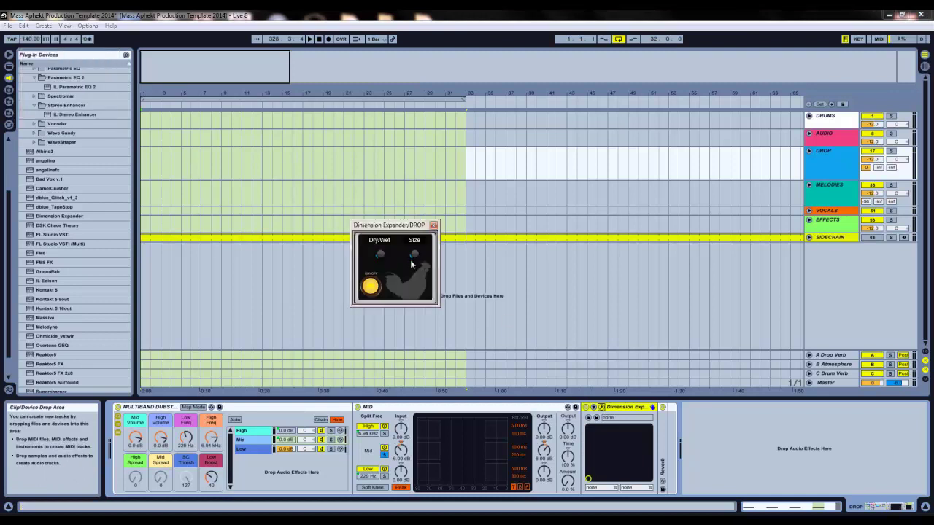
left_click(433, 224)
Step: Collapse the Mid chain's Dimension Expander and expand its Reverb to check the settings
double_click(627, 408)
double_click(599, 438)
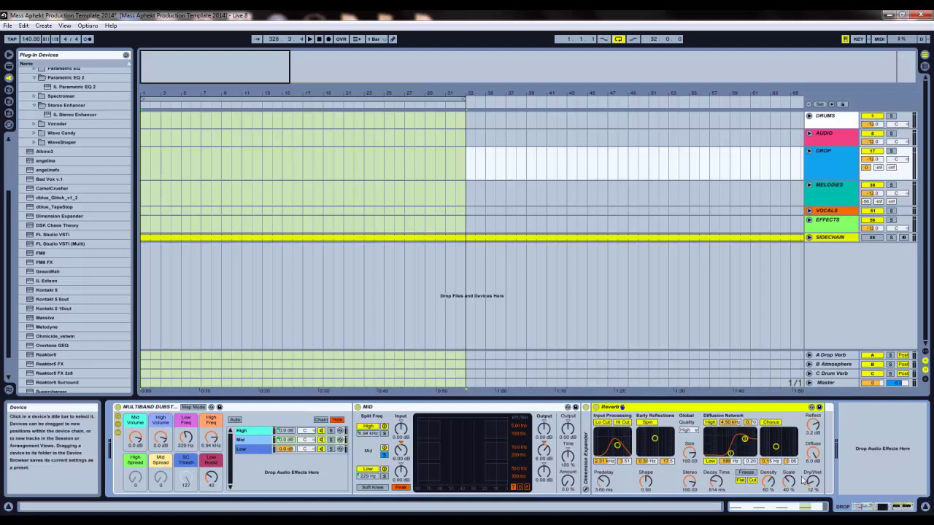
Step: Inspect the Low chain's IL Parametric EQ 2 in its plug-in window and delete that device from the chain
left_click(248, 431)
left_click(248, 449)
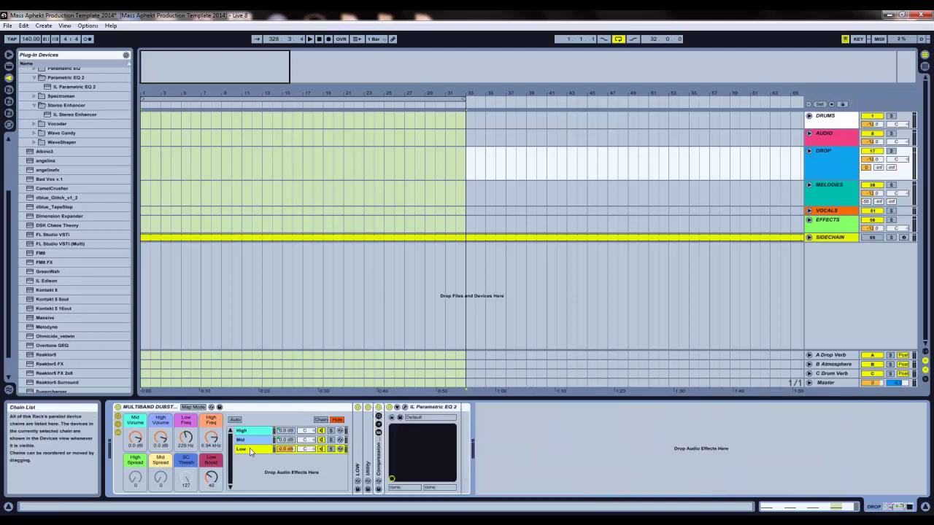
left_click(429, 407)
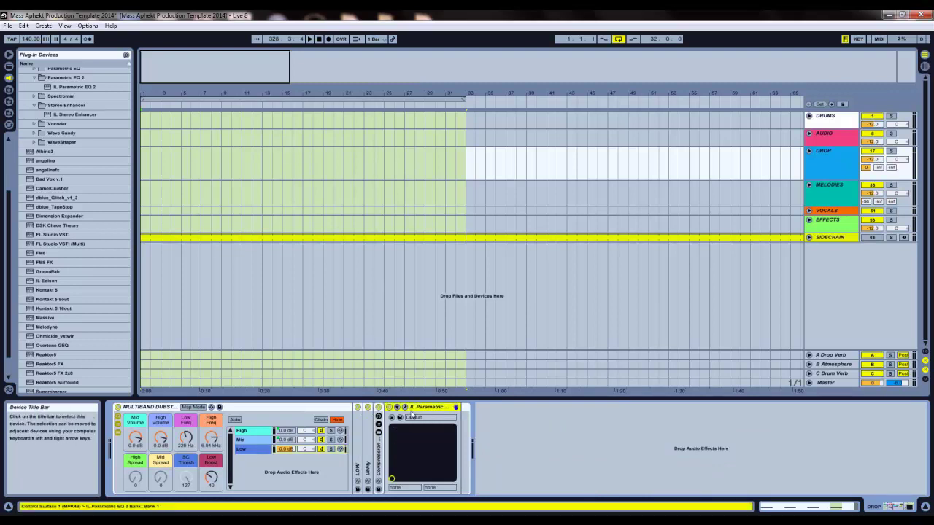
left_click(405, 407)
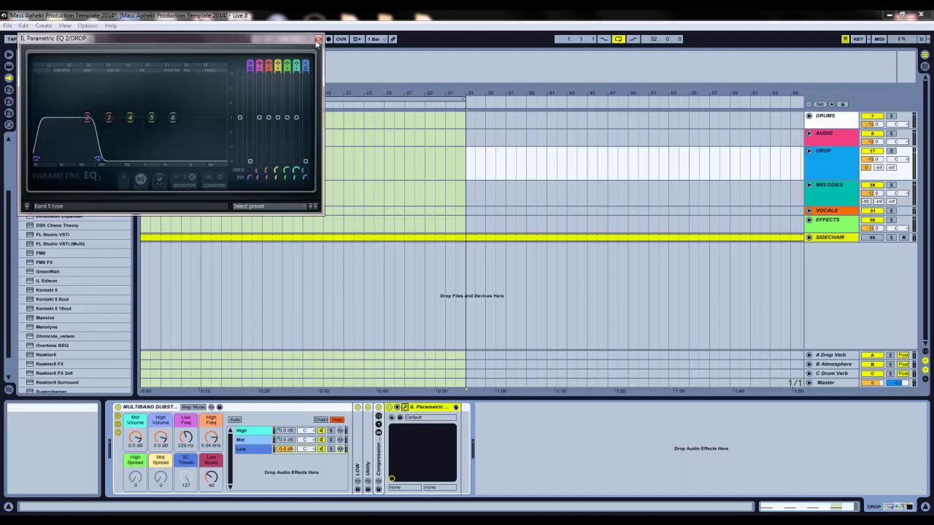
left_click(318, 39)
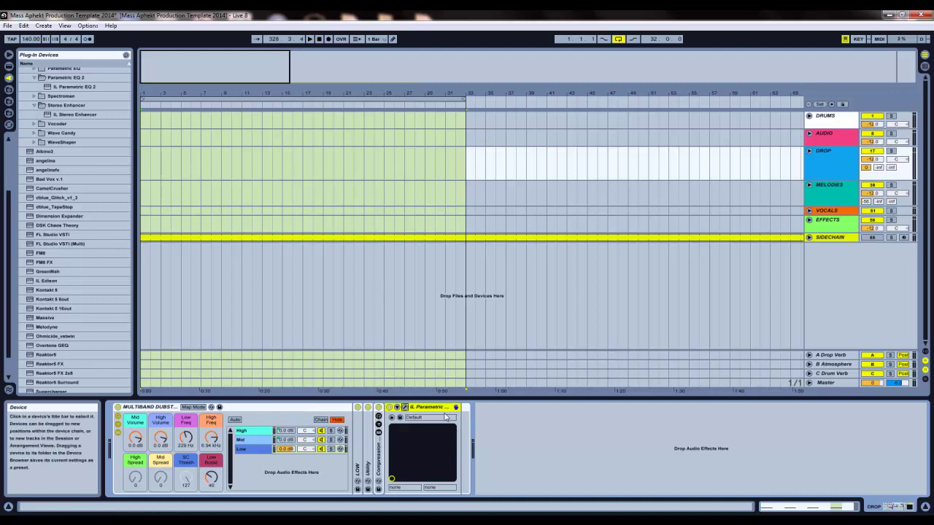
key("Delete")
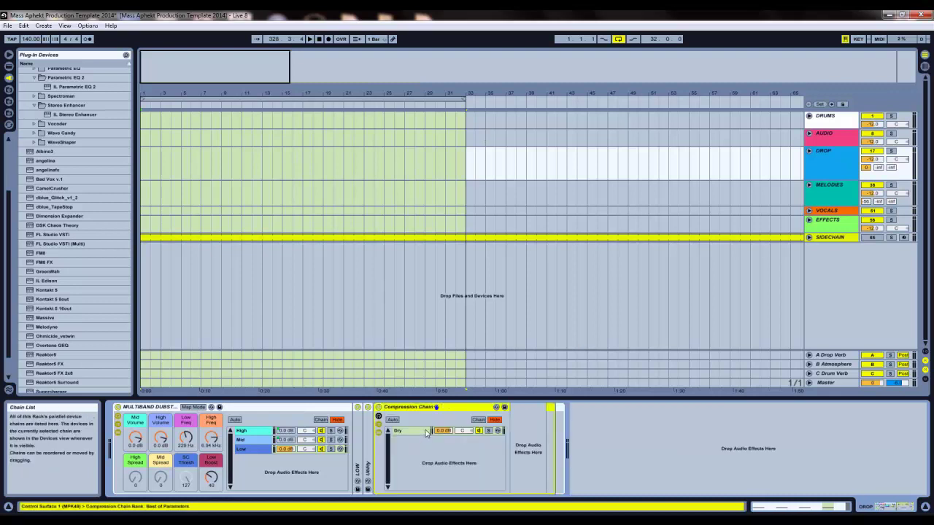
Step: Save the Live Set as Mass Aphekt Production Template 2014, replacing the existing file
left_click(7, 26)
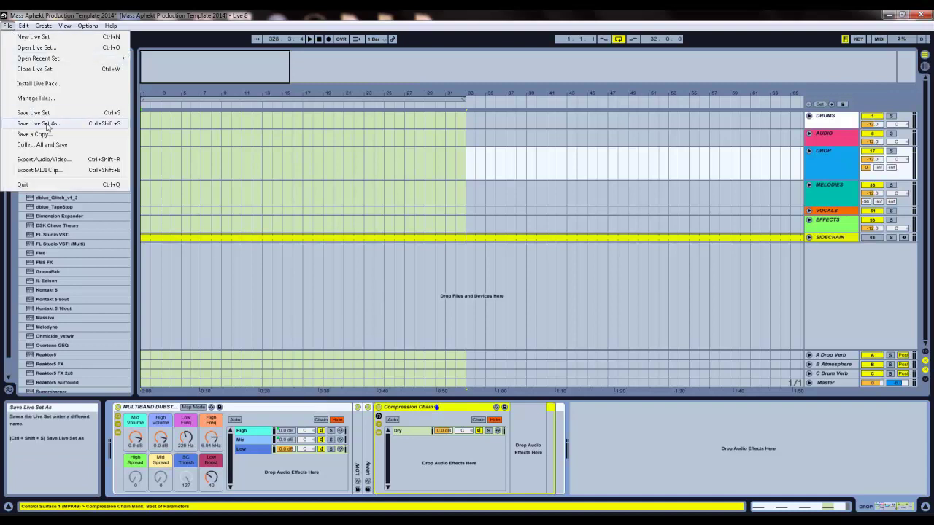
left_click(46, 124)
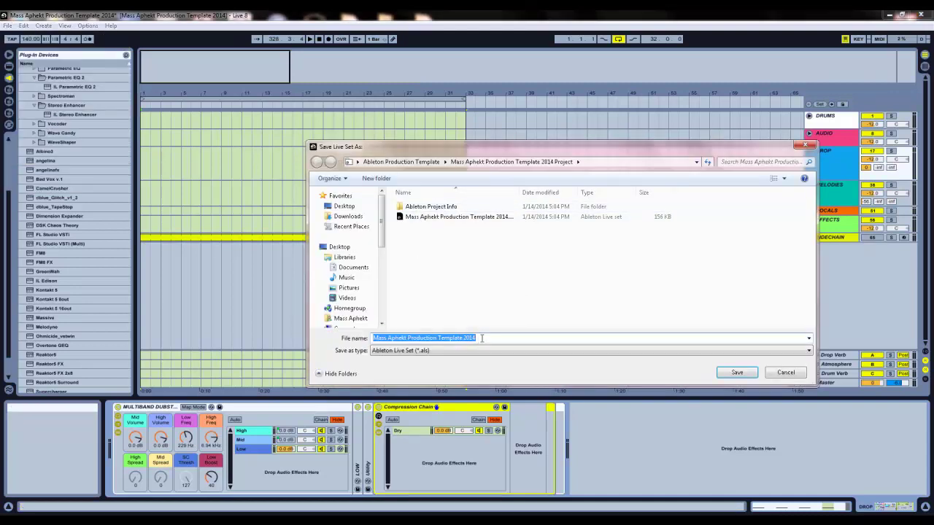
left_click(736, 372)
left_click(493, 270)
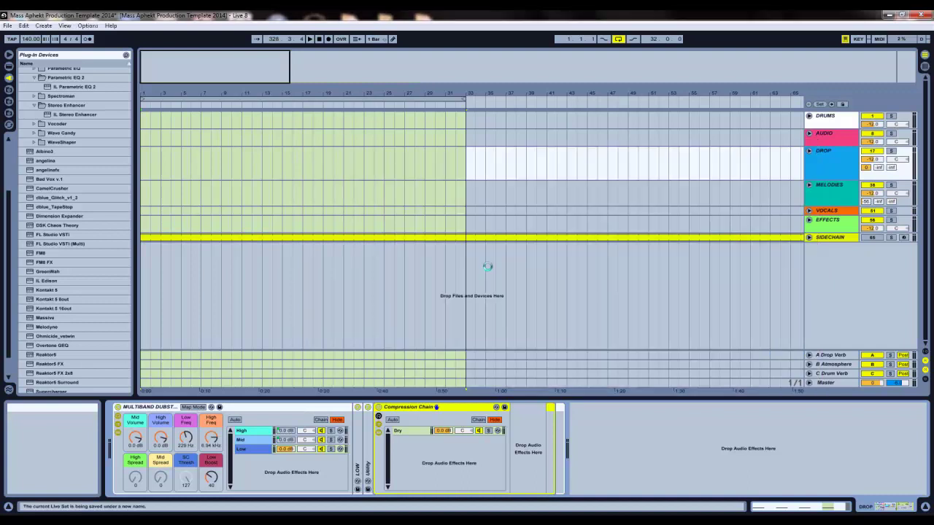
Step: Collapse the Low chain's Compression Chain and expand its Utility and LOW multiband devices for inspection, folding LOW again
double_click(431, 407)
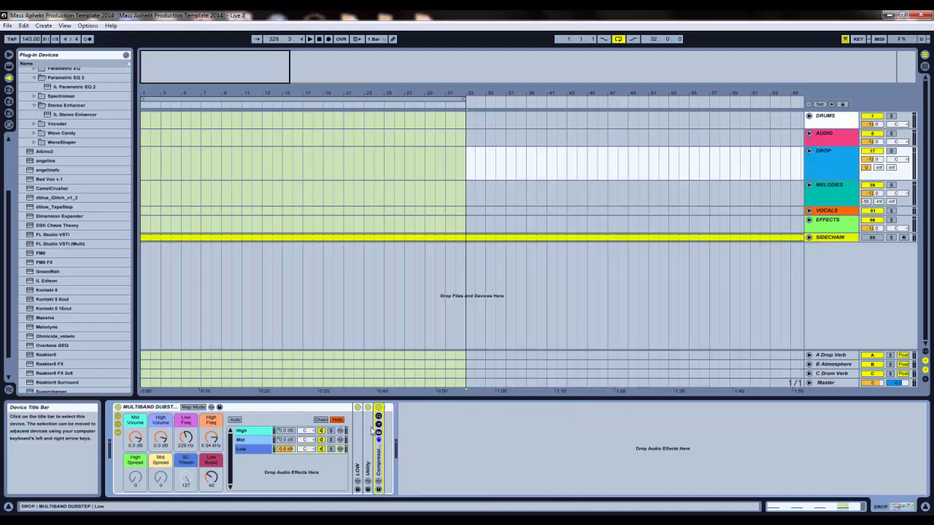
double_click(368, 432)
double_click(357, 467)
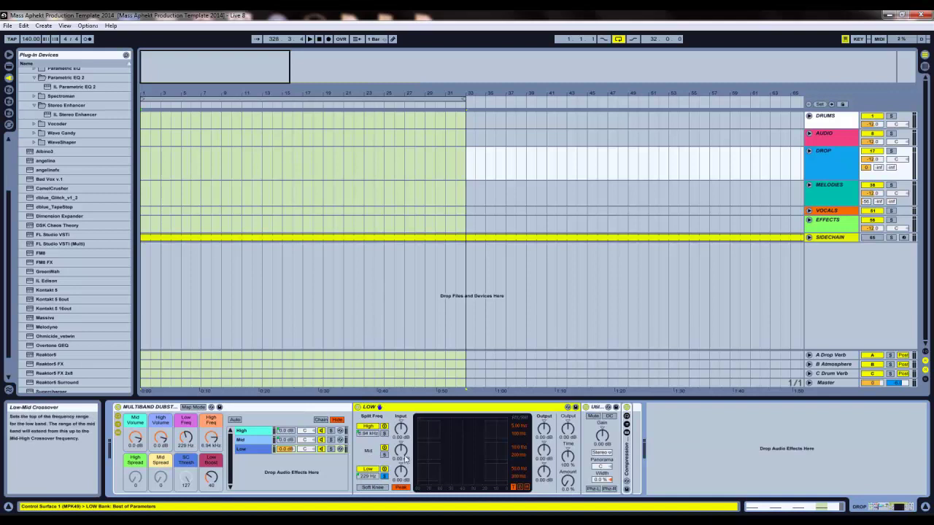
double_click(438, 408)
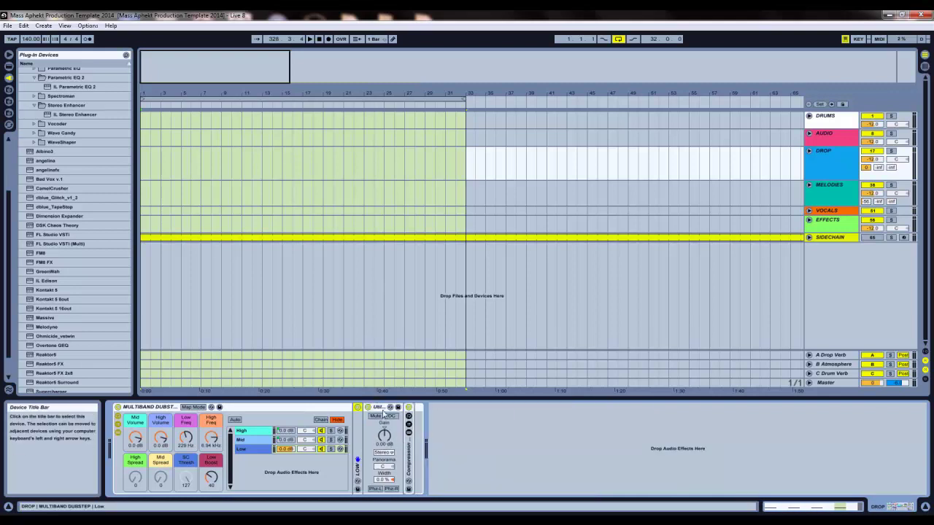
Step: Set the width of the Low chain's Utility to 200% and collapse the device
left_click(385, 460)
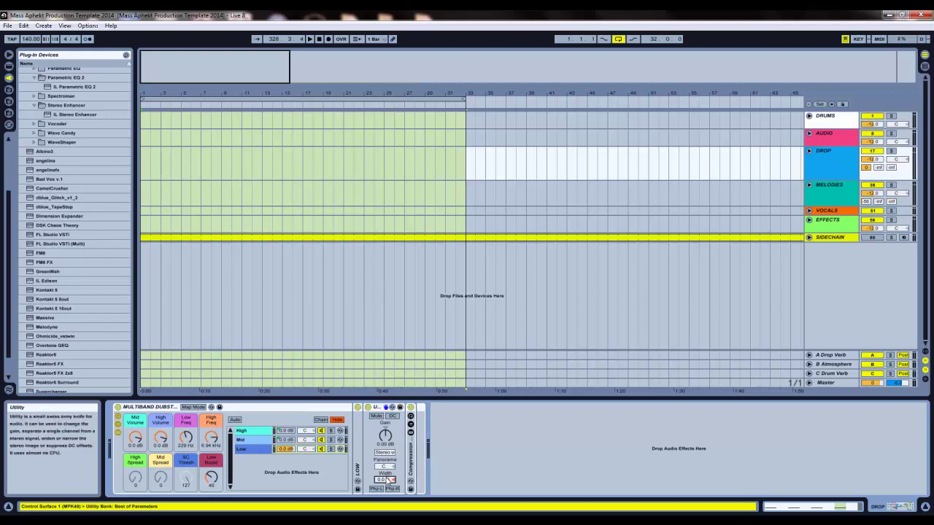
double_click(386, 480)
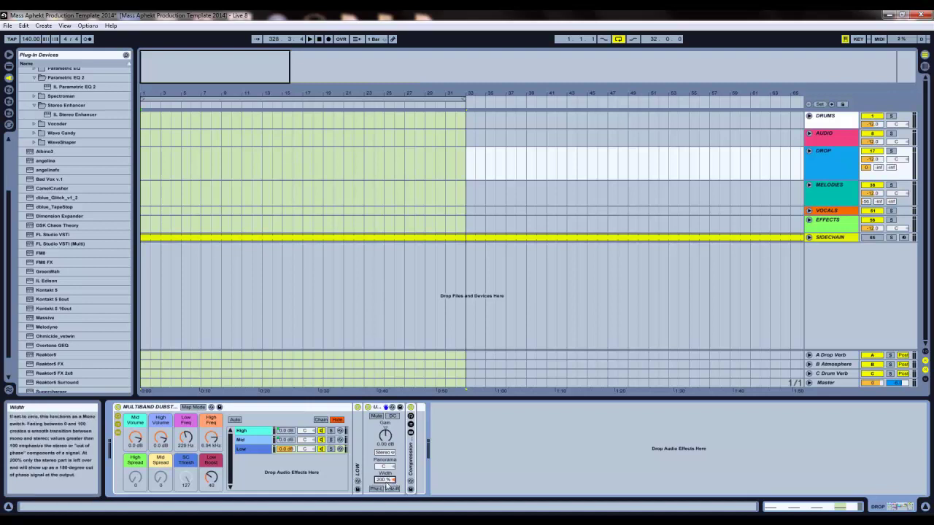
double_click(376, 407)
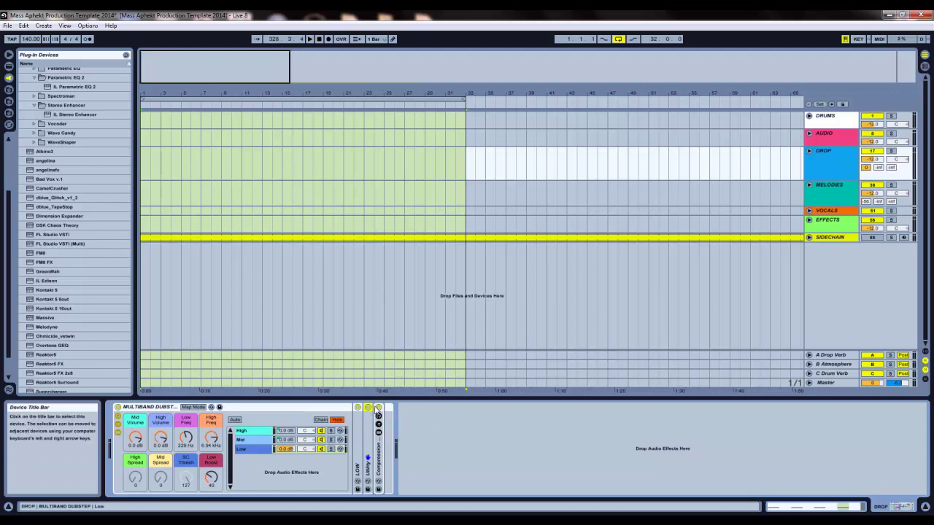
Step: Expand the Compression Chain rack in the Low chain to check its contents and collapse it again
double_click(379, 453)
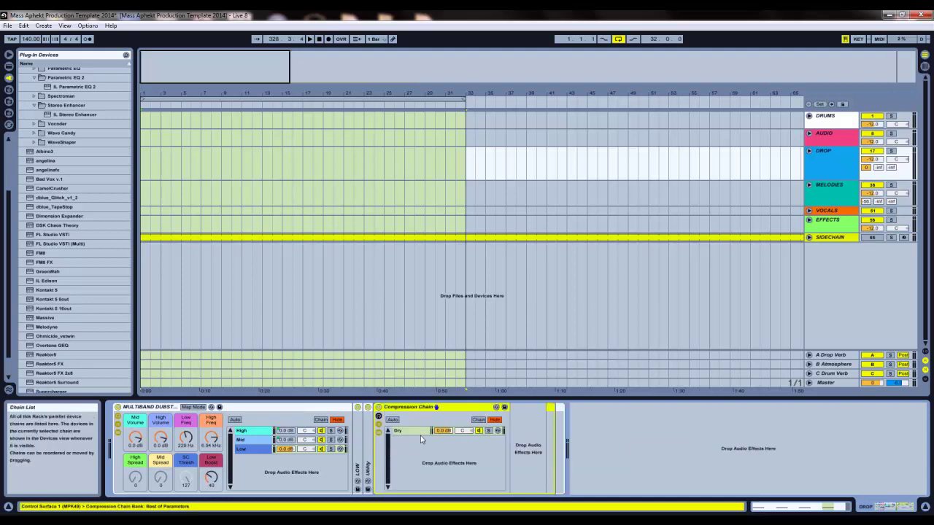
double_click(419, 408)
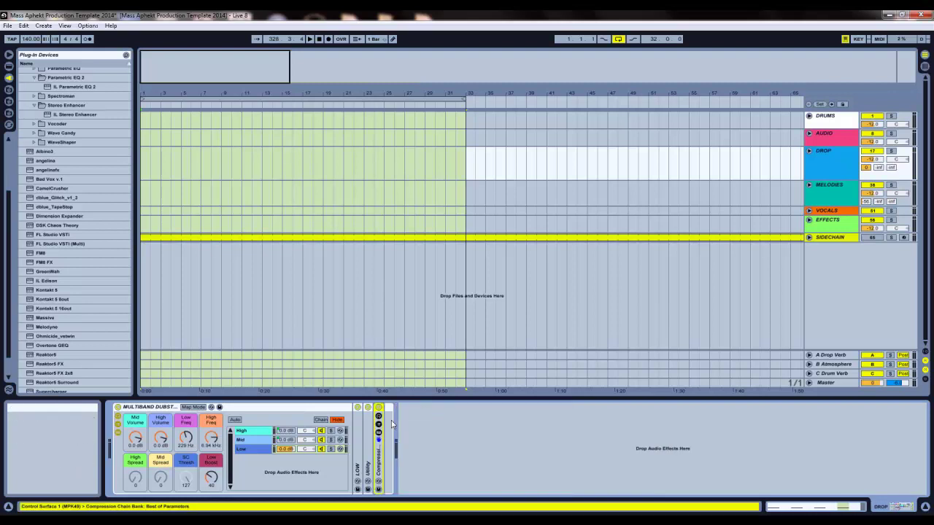
Step: Unfold the DROP group and look through the racks on the Killuminati Pt 2, Terror Squad and Extra Life tracks
left_click(807, 152)
left_click(831, 194)
left_click(833, 203)
left_click(835, 212)
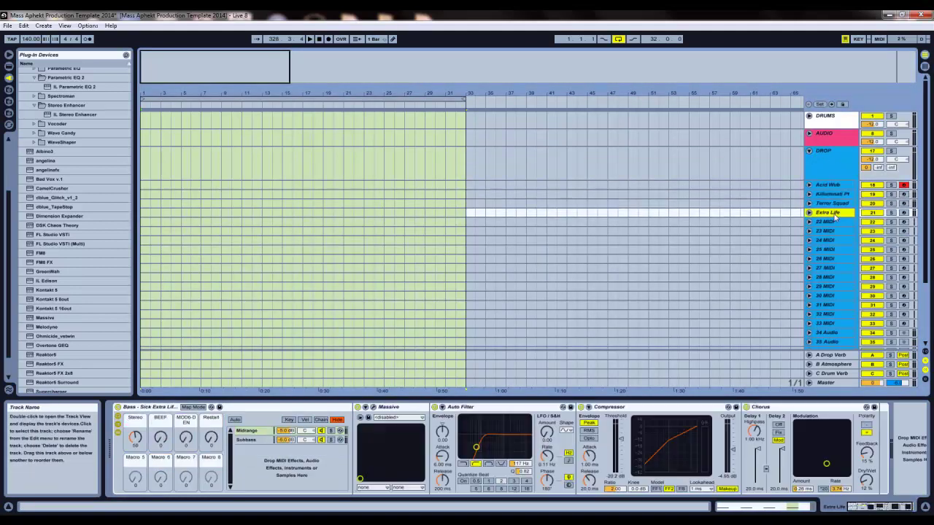
Step: Examine the Acid Wub track's Massive patch in its plug-in window and close the window
left_click(835, 186)
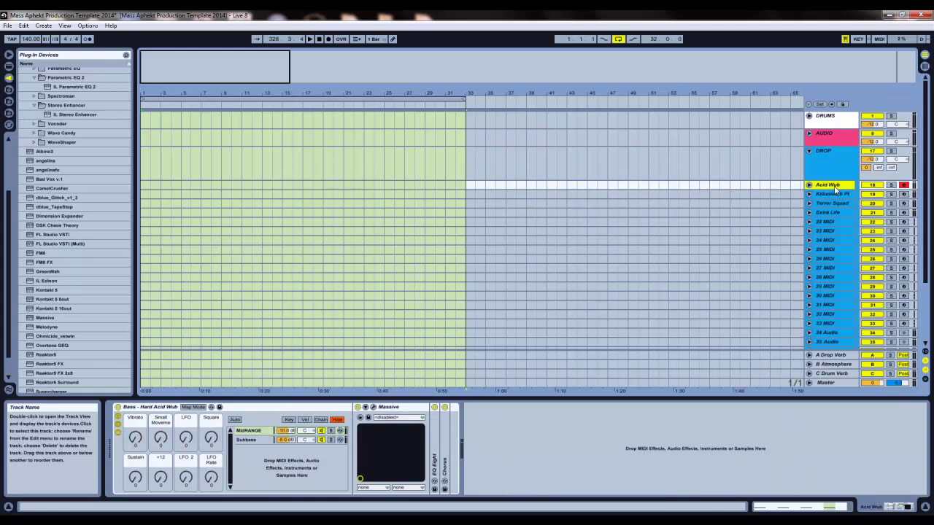
left_click(366, 407)
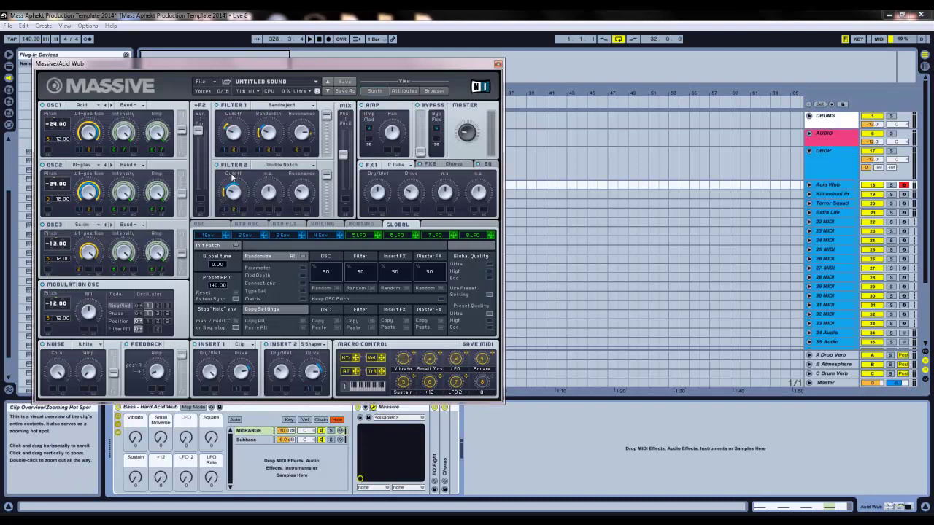
left_click(497, 64)
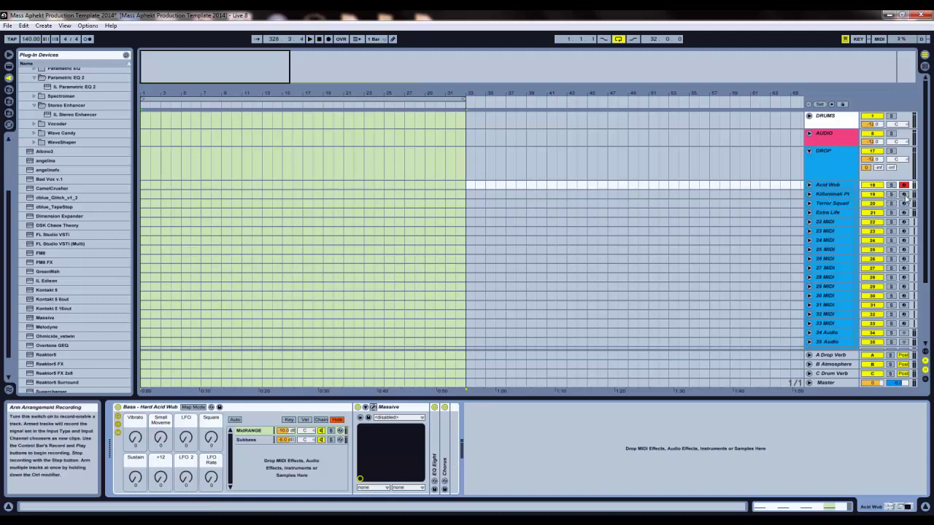
Step: Arm the Killuminati Pt 2 track and examine the Click, Scream and Bass chains of its Scream Pluck rack
left_click(843, 195)
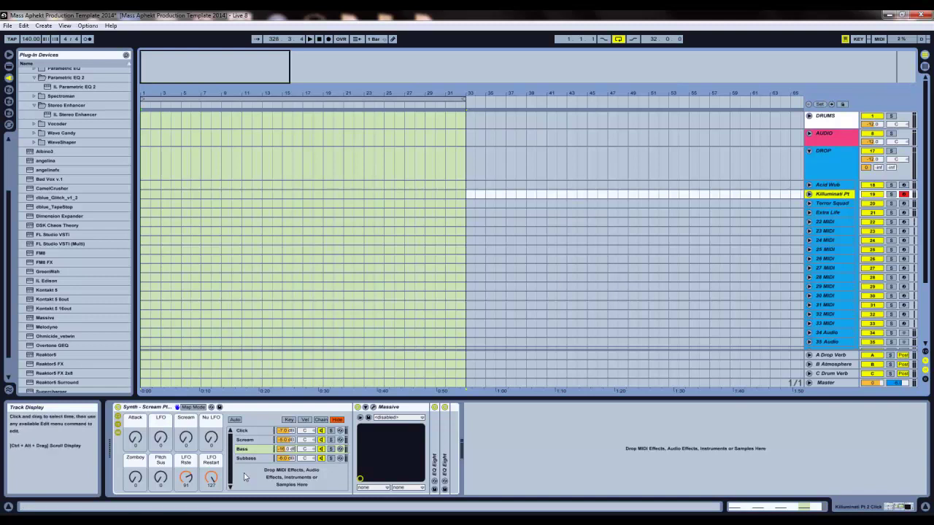
left_click(244, 432)
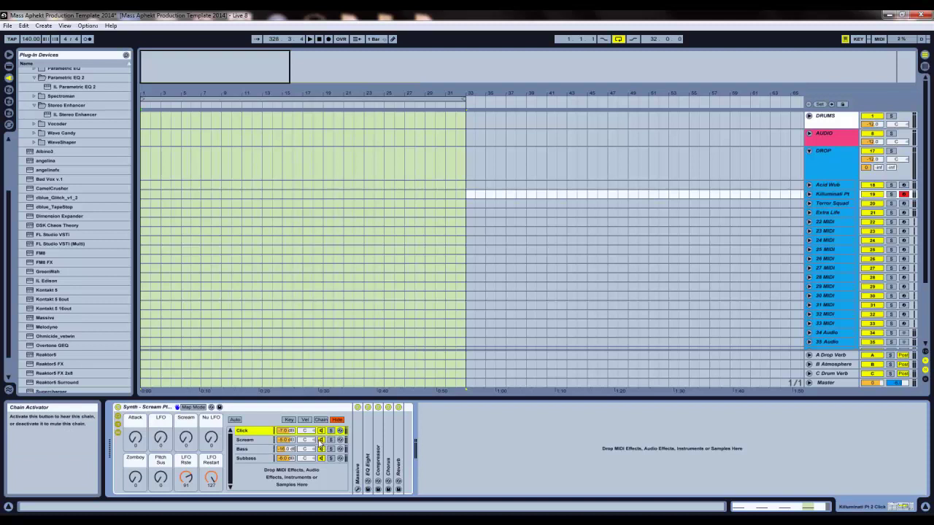
left_click(246, 441)
left_click(250, 449)
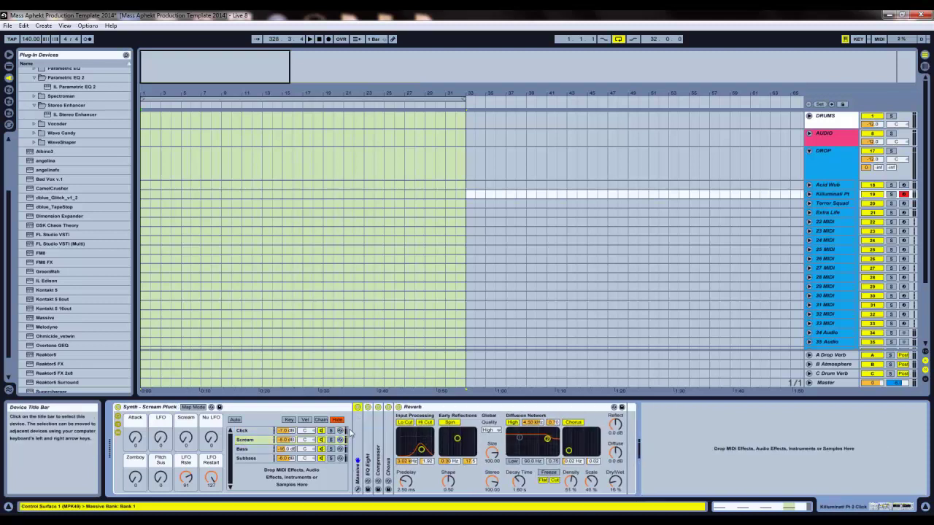
Step: Show the Scream Pluck rack's Subbass chain and collapse its Massive and Auto Filter devices
left_click(248, 458)
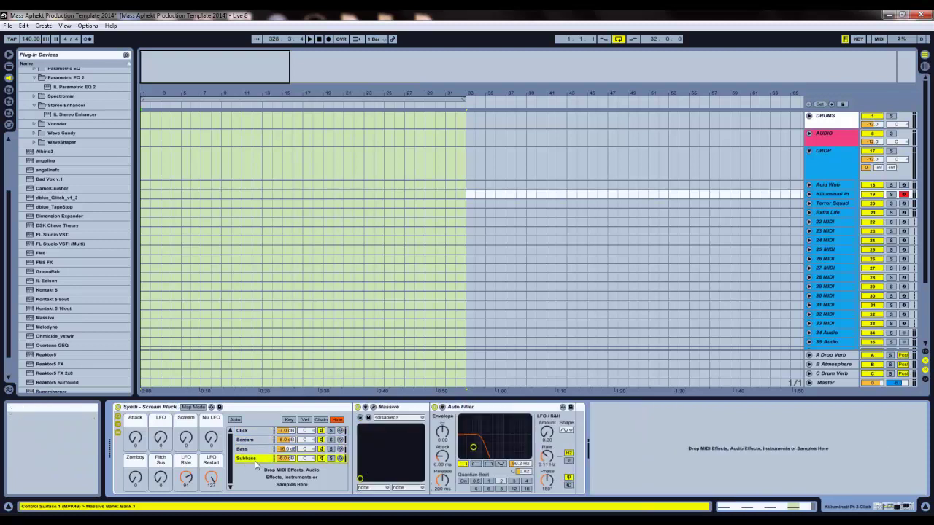
double_click(392, 407)
double_click(394, 408)
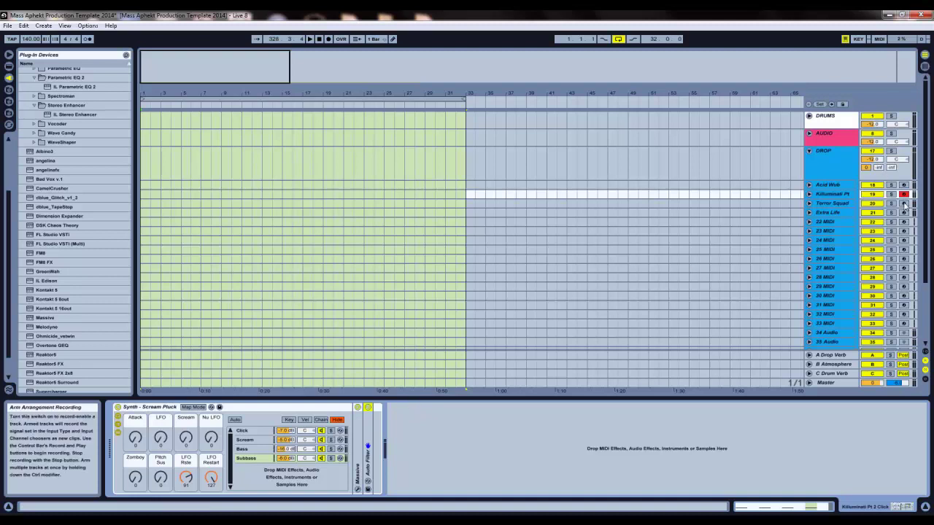
Step: Arm the Terror Squad and Extra Life tracks in turn and view each one's instrument rack
left_click(837, 205)
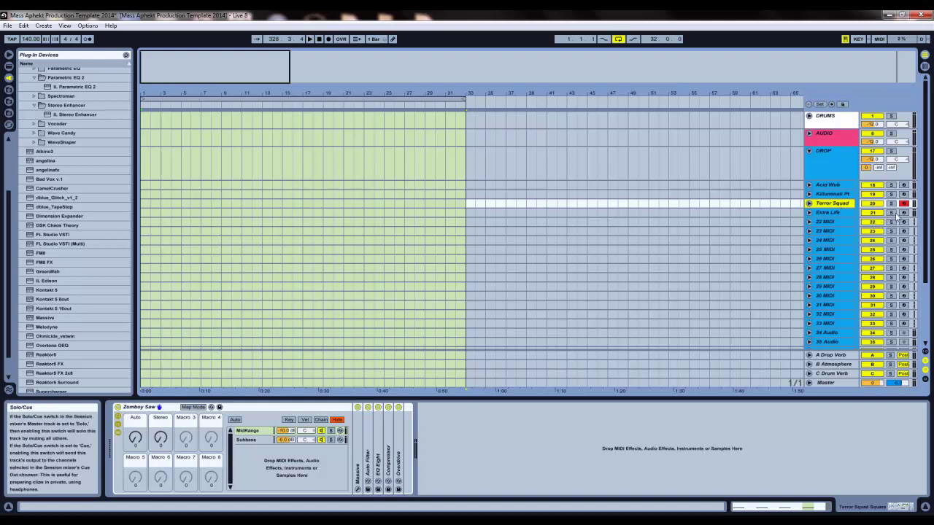
left_click(817, 213)
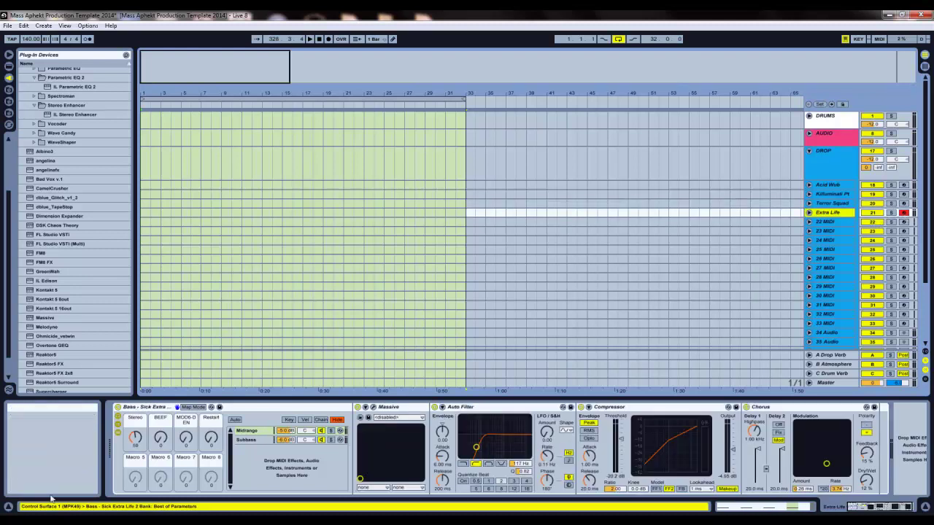
Step: Collapse the Auto Filter, Compressor, Chorus and Massive in Extra Life's Midrange chain and show the rack's Subbass chain
double_click(548, 408)
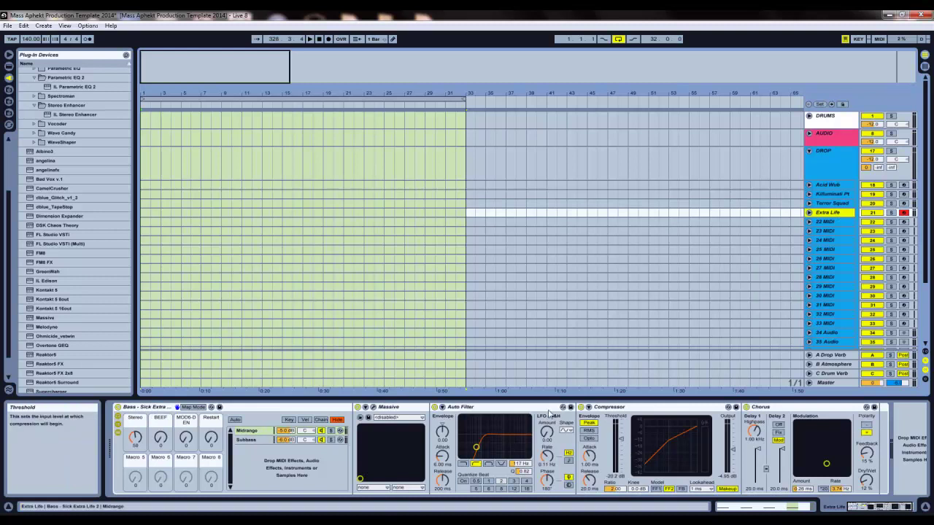
double_click(548, 407)
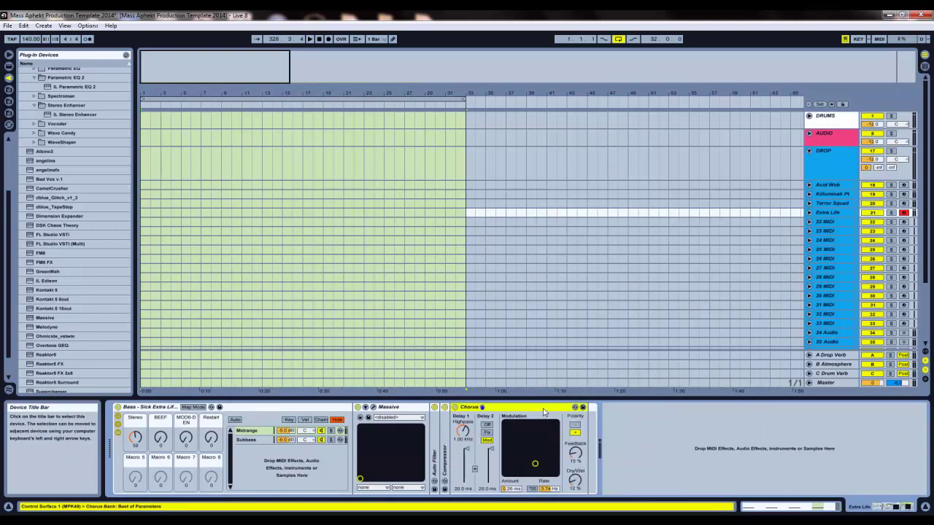
double_click(548, 407)
double_click(394, 407)
double_click(367, 430)
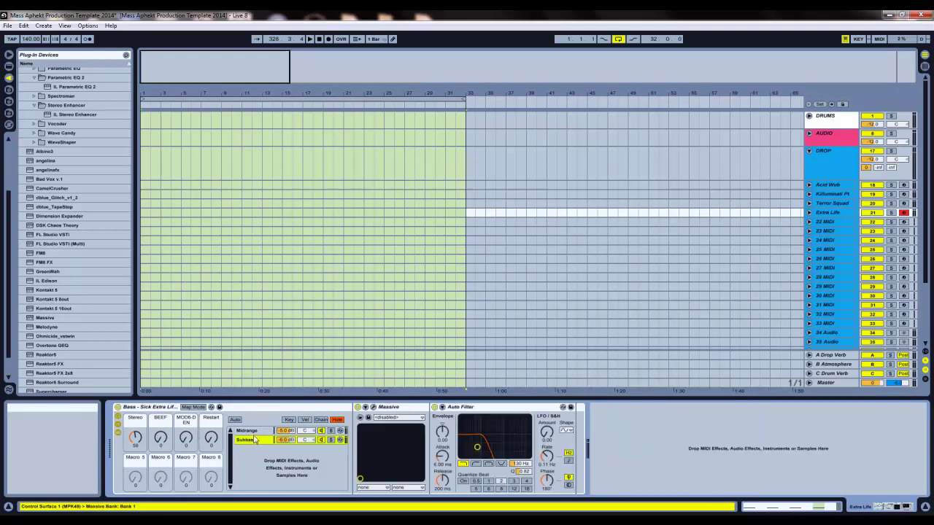
Step: Collapse the Massive and Auto Filter devices in Extra Life's Subbass chain and dismiss the Windows performance notification
double_click(405, 408)
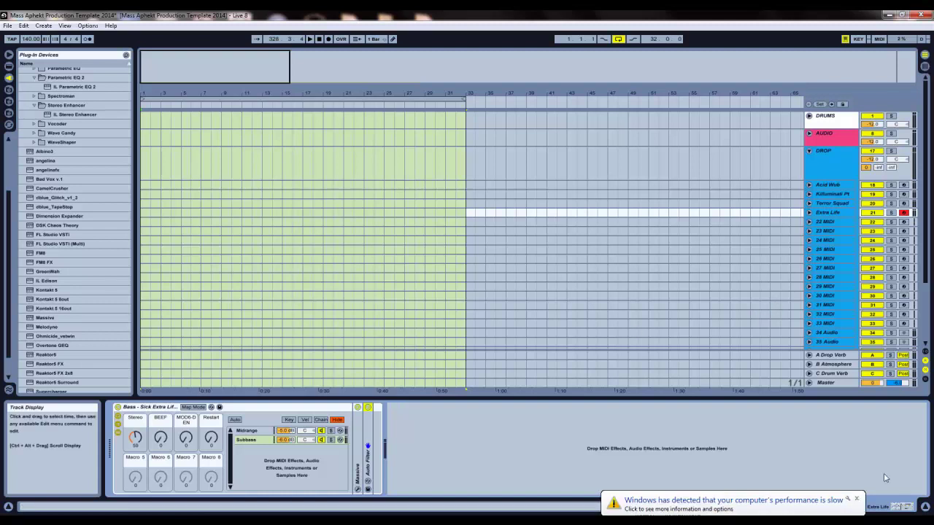
left_click(856, 499)
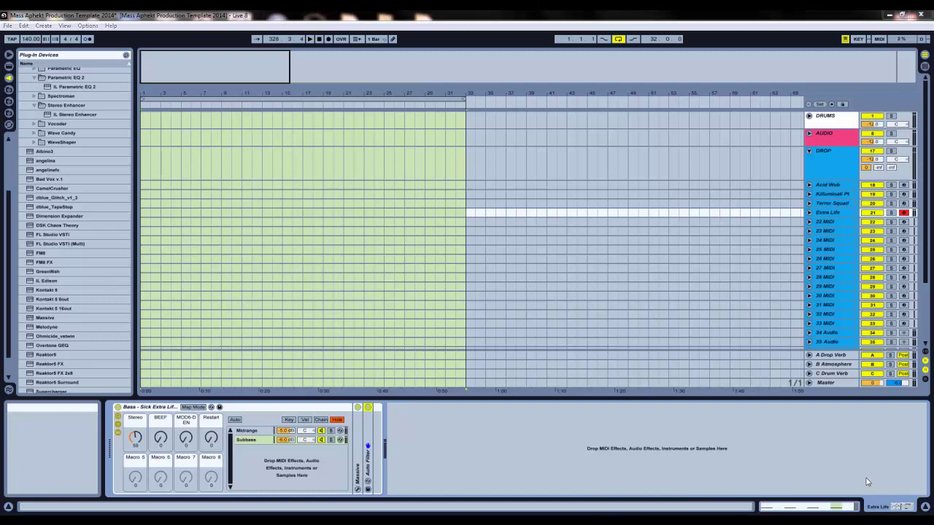
Step: Look through the spare MIDI tracks 22 to 33 in the DROP group
left_click(839, 223)
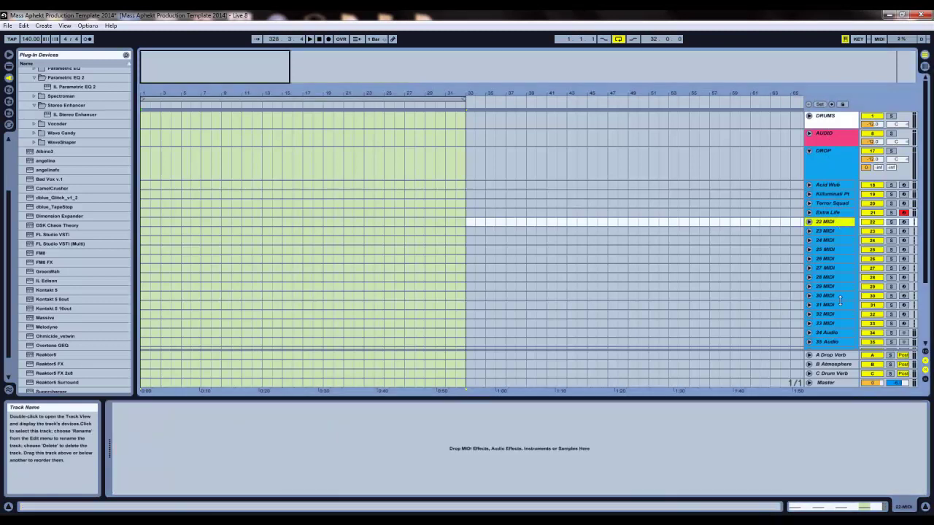
left_click(834, 324)
left_click(833, 229)
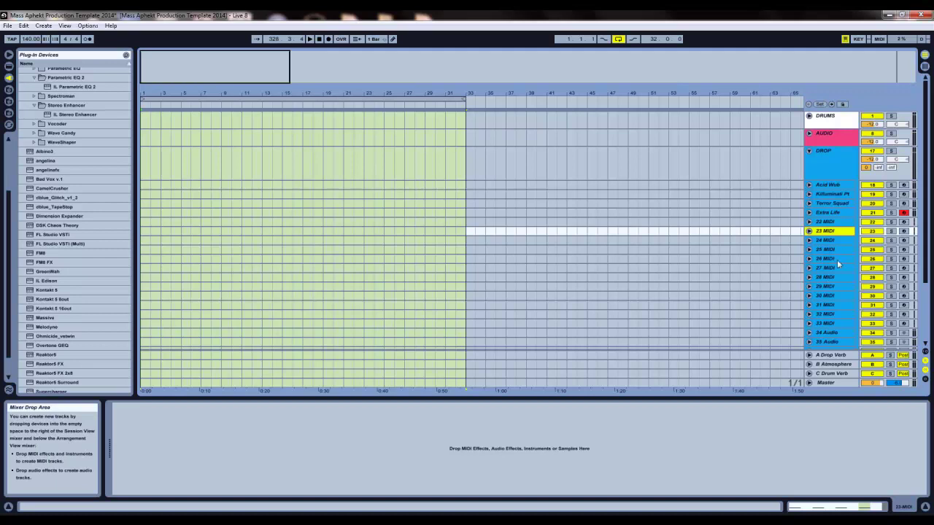
left_click(838, 304)
left_click(832, 231)
left_click(827, 222)
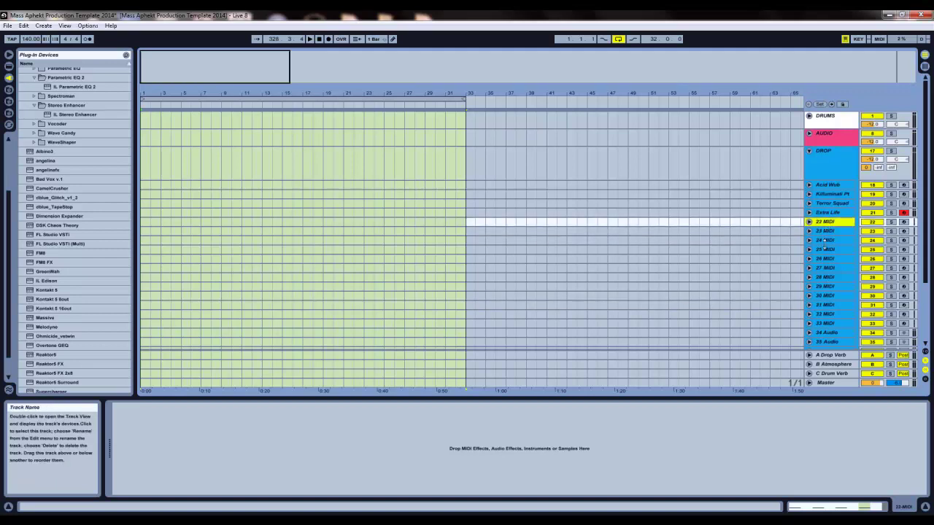
left_click(825, 249)
scroll(850, 220, "down", 5)
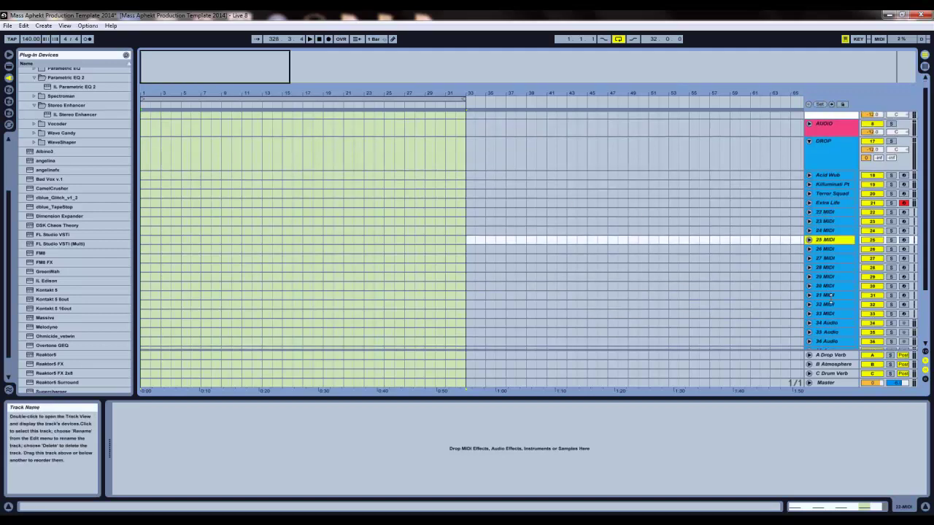
right_click(838, 229)
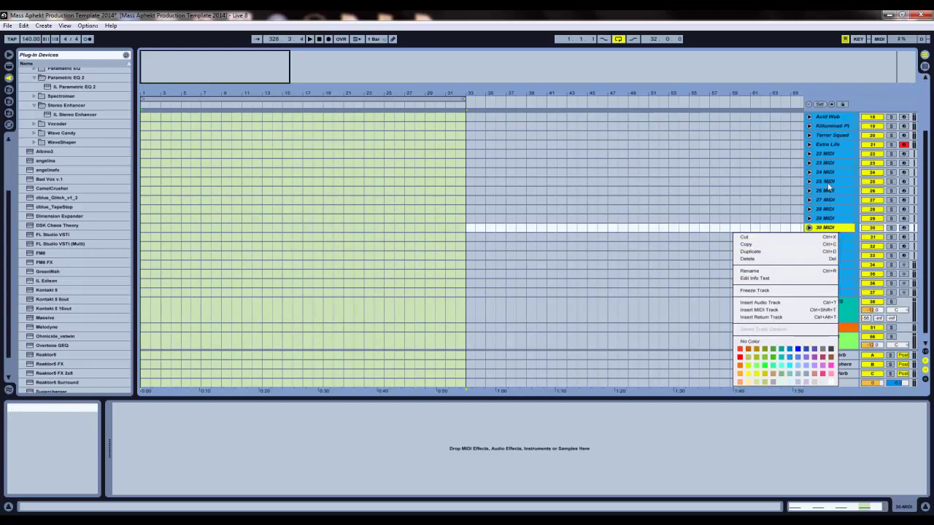
left_click(827, 246)
Step: View the audio tracks 34 to 37 at the end of the DROP group and fold the group
left_click(836, 266)
left_click(836, 274)
left_click(839, 283)
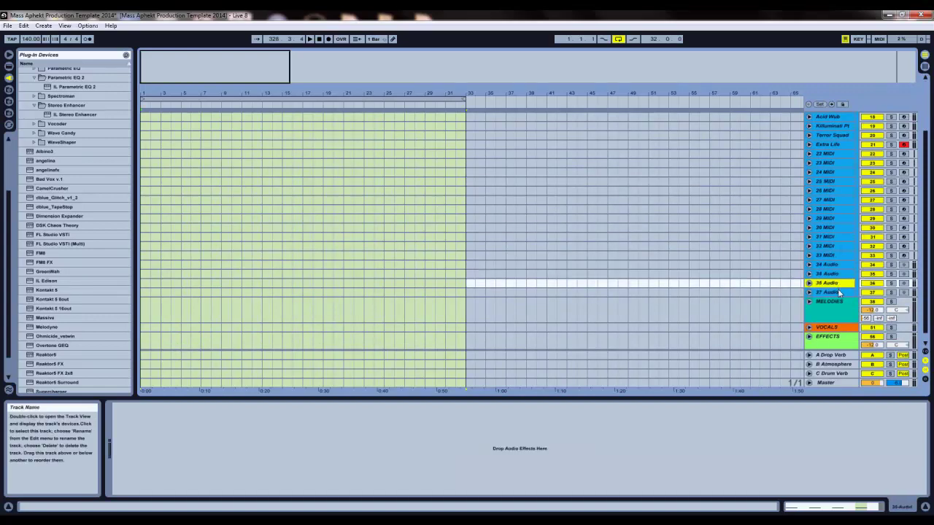
left_click(840, 291)
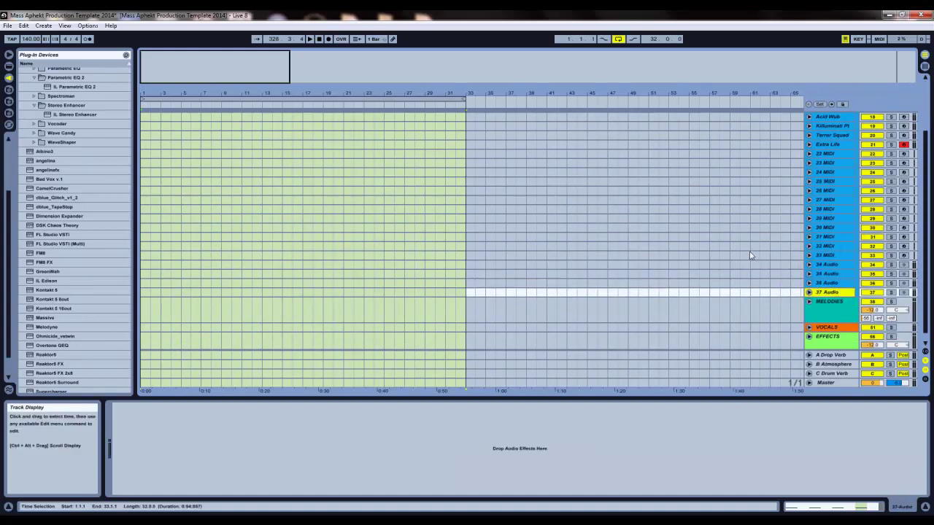
scroll(828, 288, "down", 1)
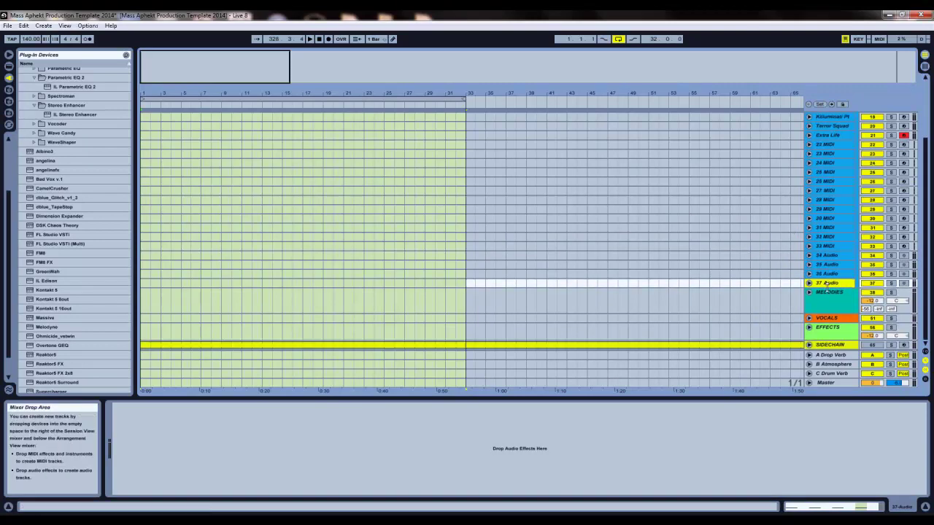
scroll(824, 256, "up", 5)
left_click(808, 131)
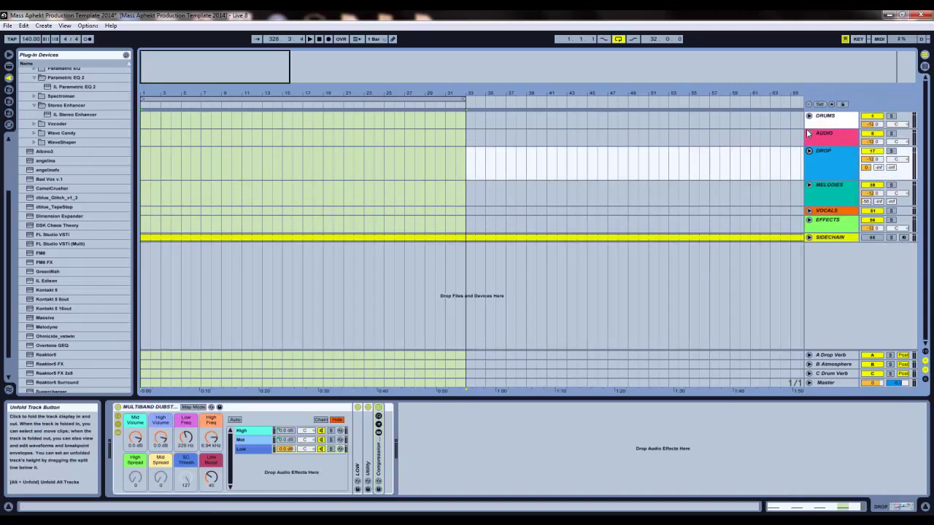
Step: Unfold the MELODIES group and look through its MIDI tracks
left_click(825, 188)
left_click(810, 185)
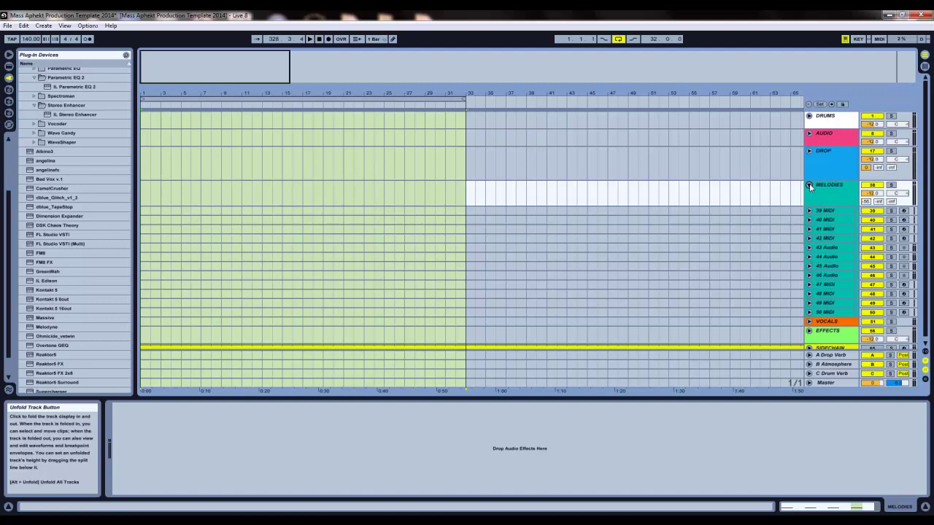
left_click(836, 311)
left_click(834, 294)
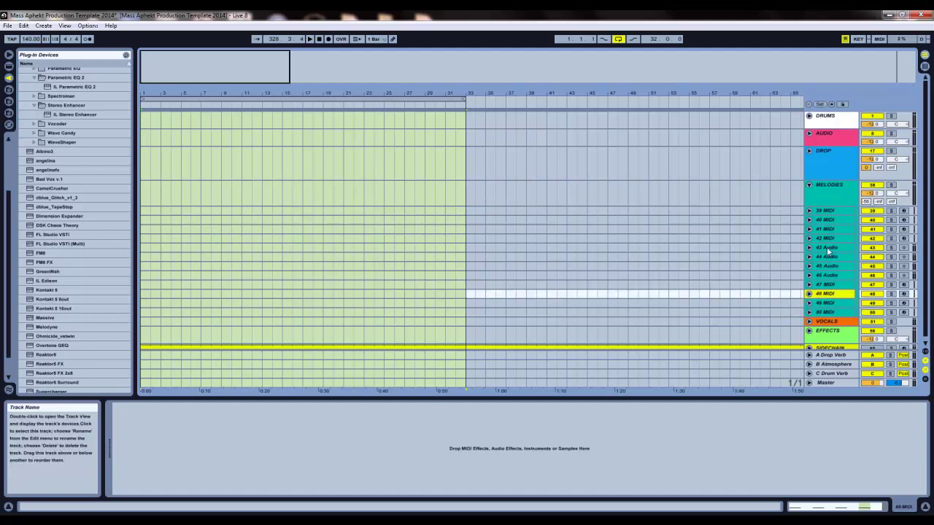
left_click(826, 239)
left_click(825, 229)
left_click(825, 220)
Step: View the audio tracks 43 to 46 in MELODIES, revisit its first MIDI tracks, and fold the group
left_click(834, 248)
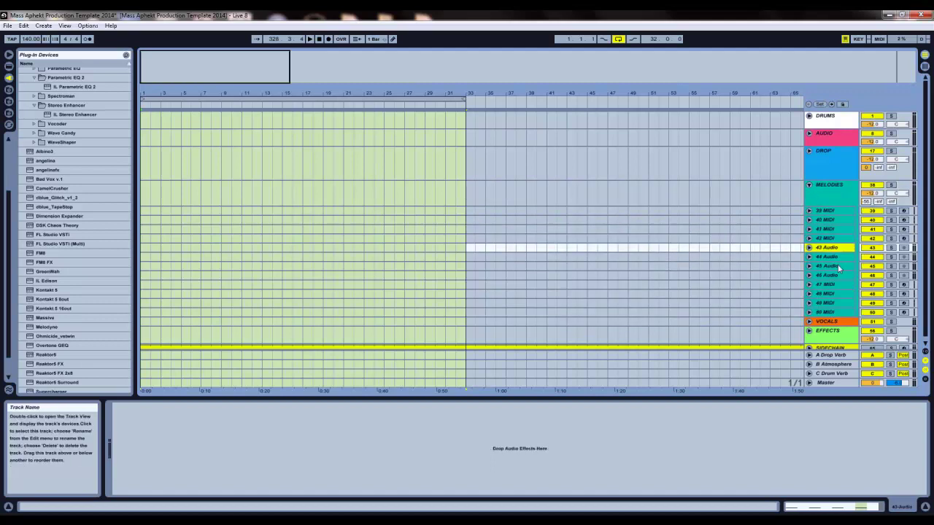
left_click(837, 265)
left_click(839, 275)
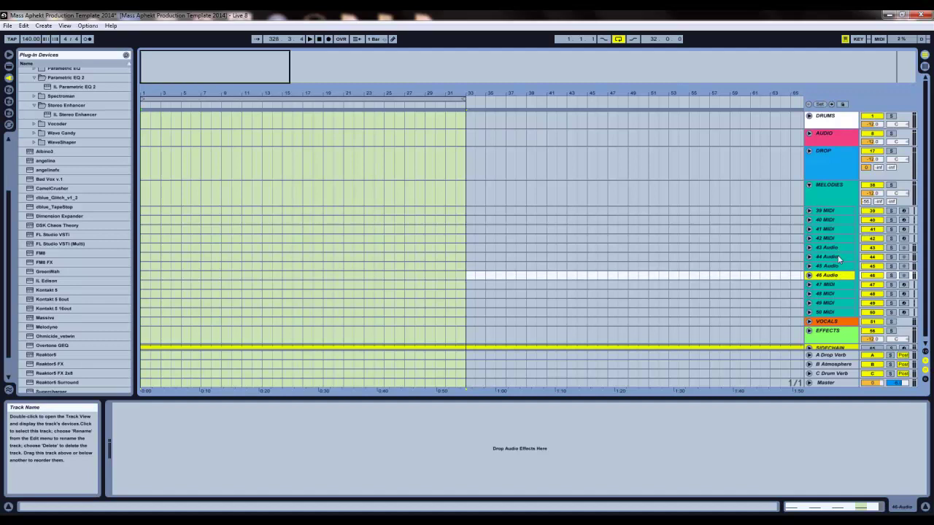
right_click(828, 230)
left_click(834, 212)
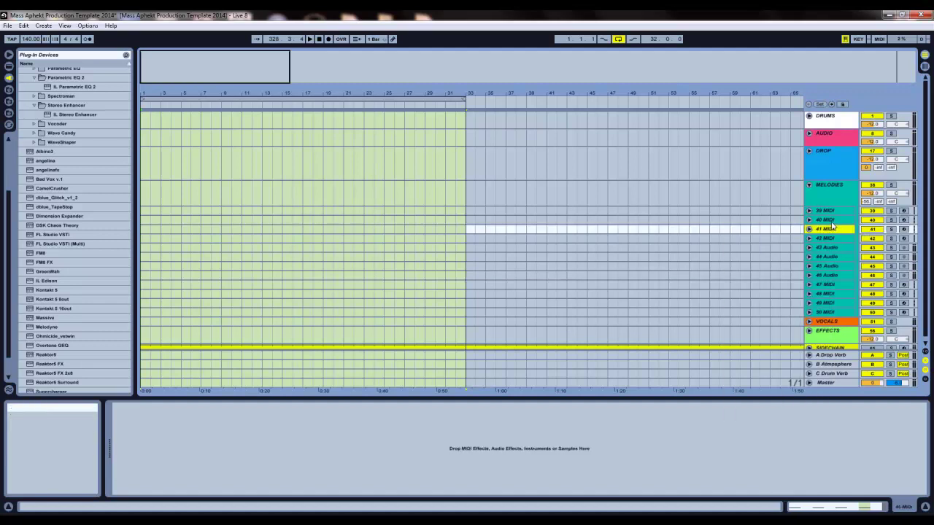
left_click(833, 212)
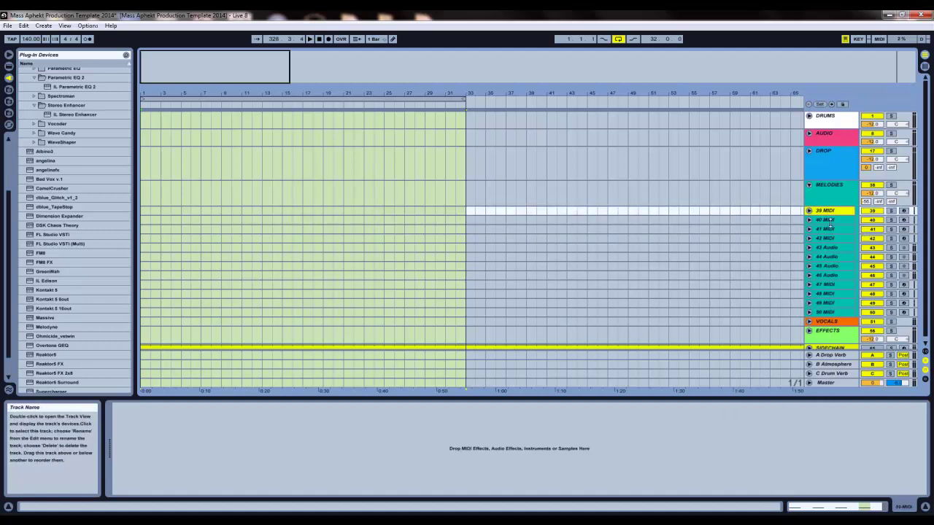
left_click(836, 257)
left_click(836, 249)
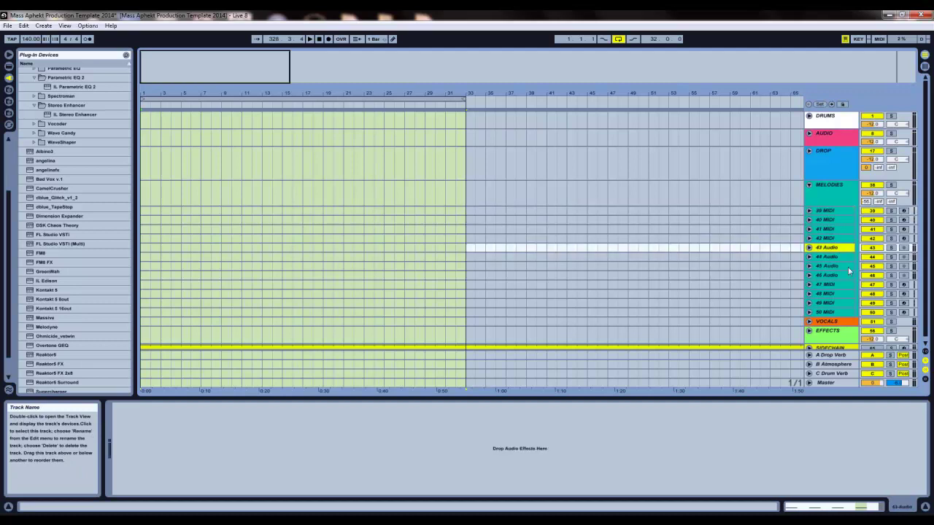
left_click(809, 184)
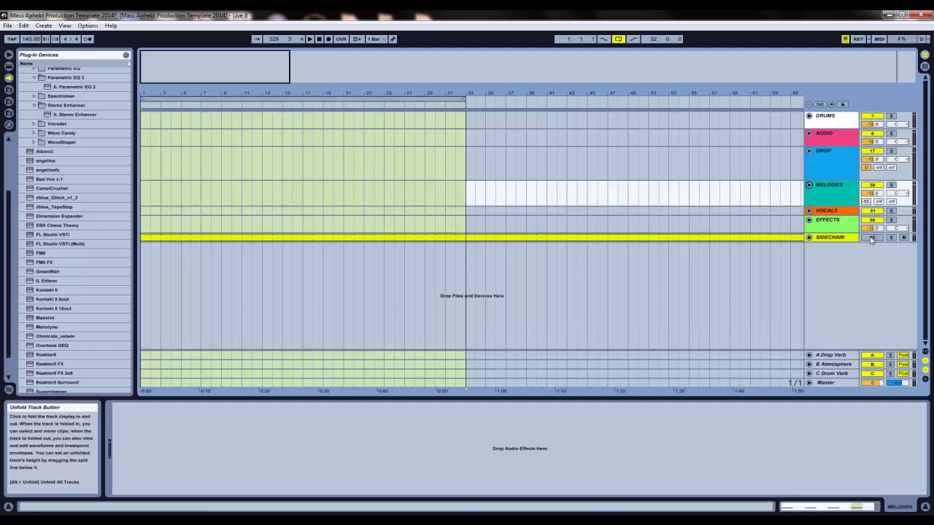
Step: Unfold the VOCALS group to show its audio tracks, and fold it again
left_click(808, 210)
left_click(825, 211)
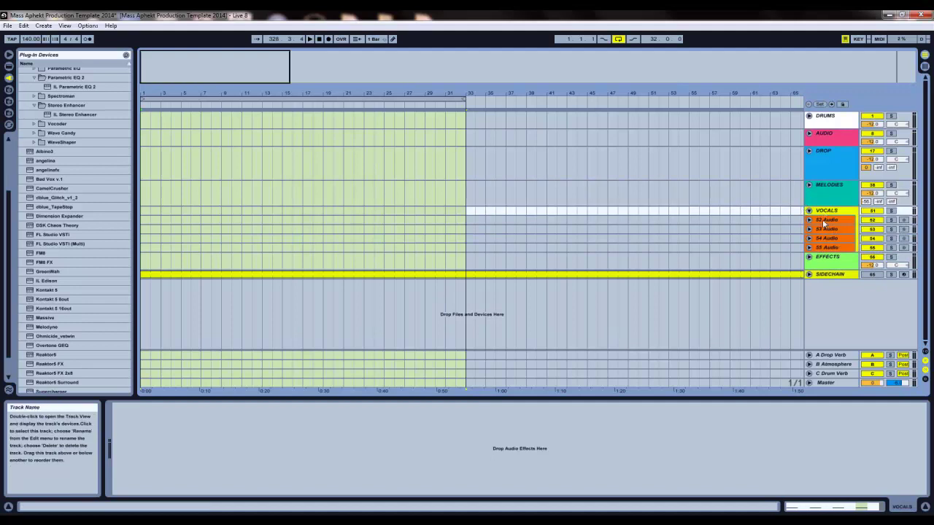
left_click(809, 211)
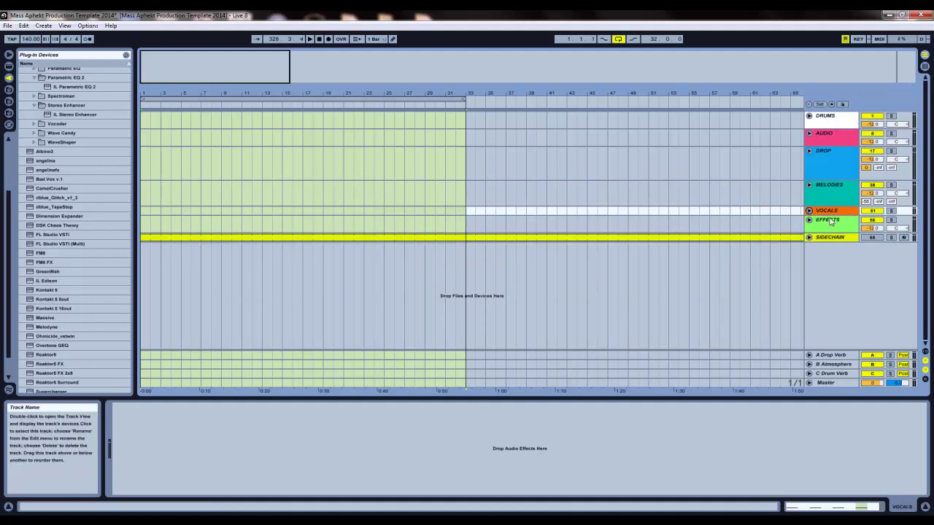
Step: Unfold the EFFECTS group, view its White Drop, White Rise and Noise Drop tracks, and fold the group
left_click(808, 219)
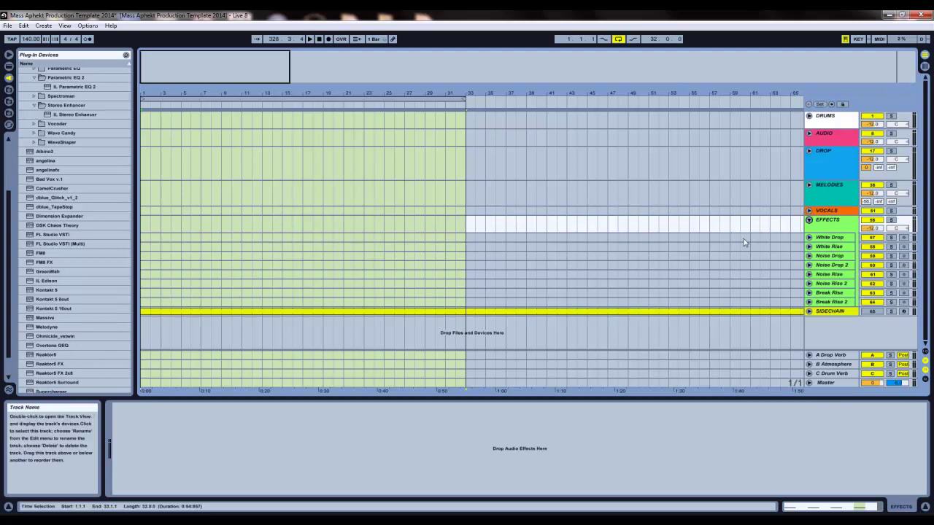
left_click(835, 241)
left_click(838, 247)
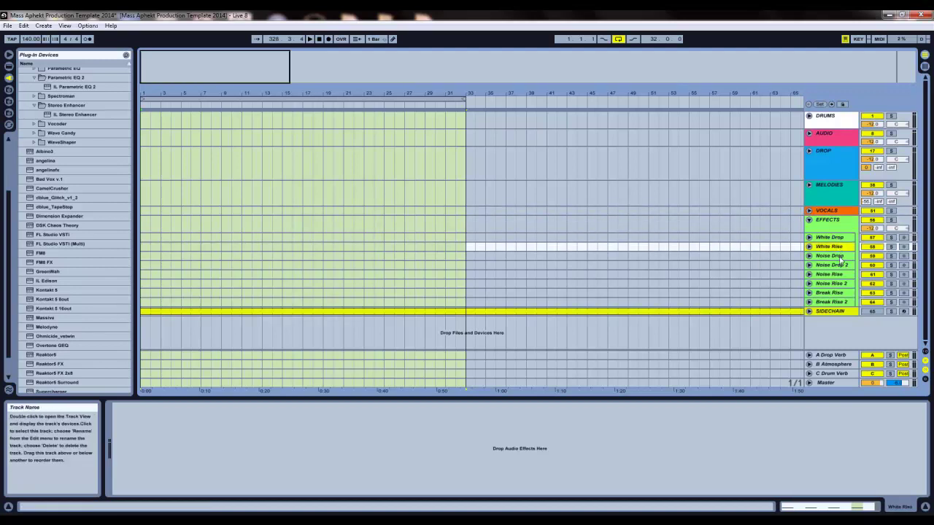
left_click(839, 256)
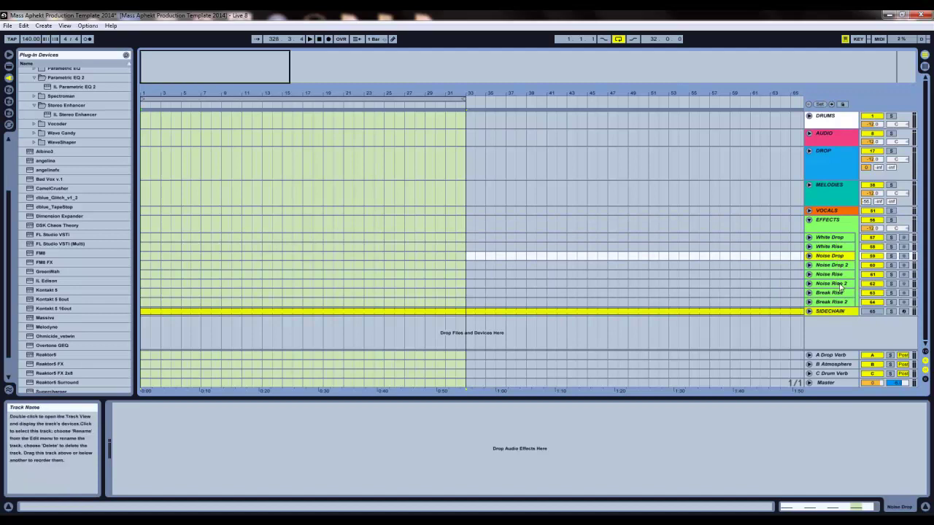
left_click(808, 220)
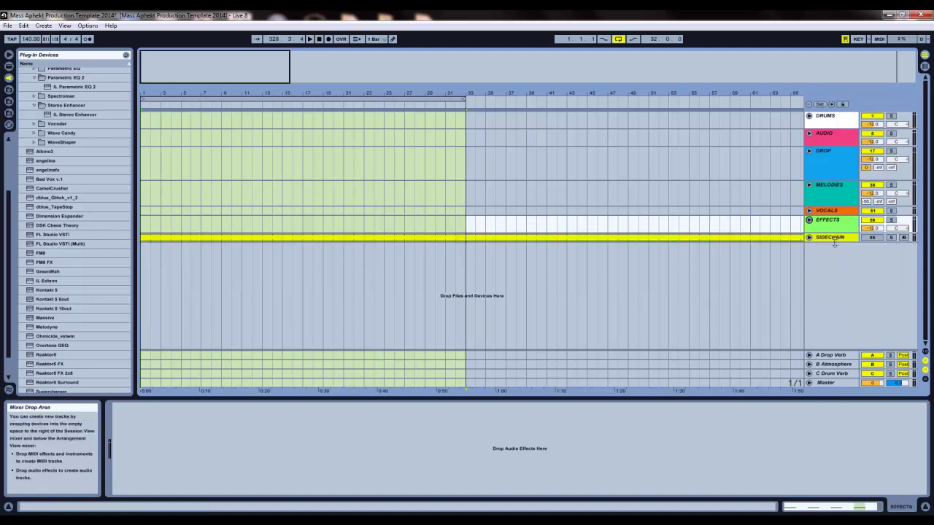
Step: Show the SIDECHAIN track's Drum Rack, and check the Ableton Production Template folder in Windows Explorer for the VEH3 Kicks 009 sample
left_click(836, 239)
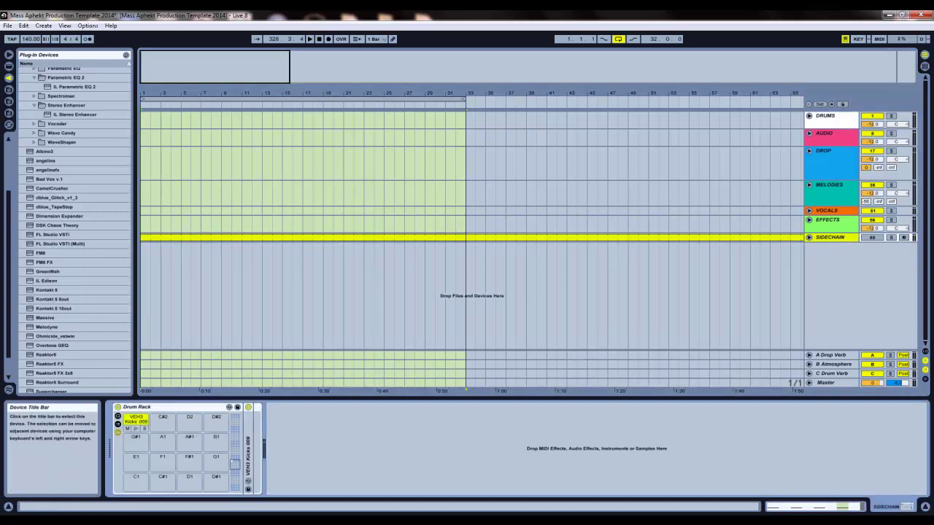
key("alt+Tab")
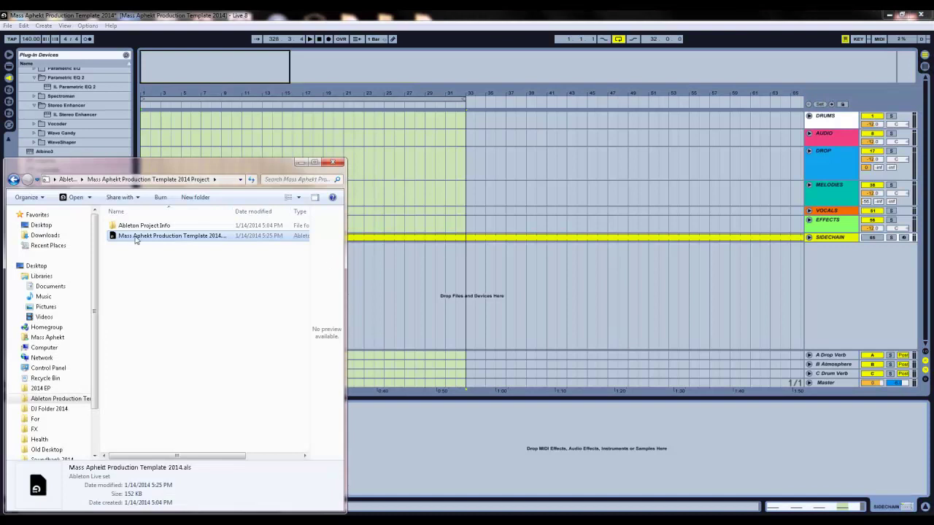
left_click(14, 179)
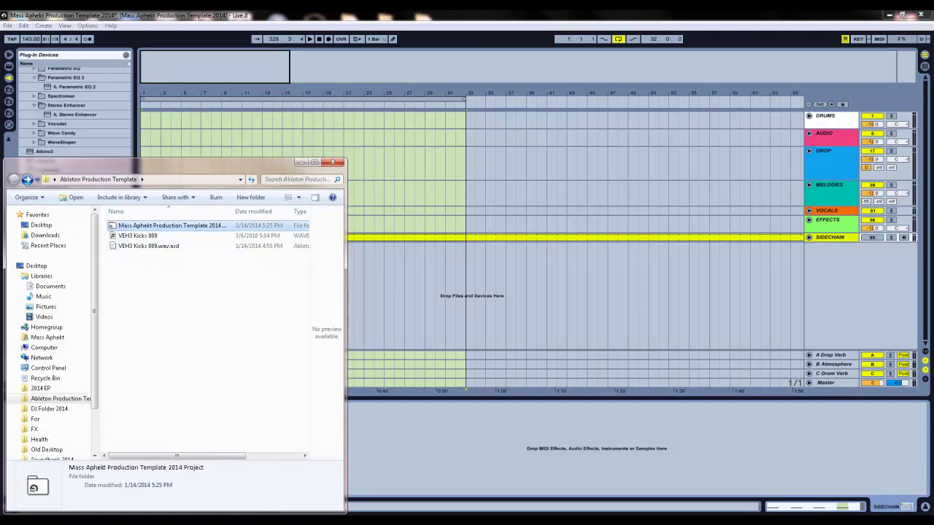
key("alt+Tab")
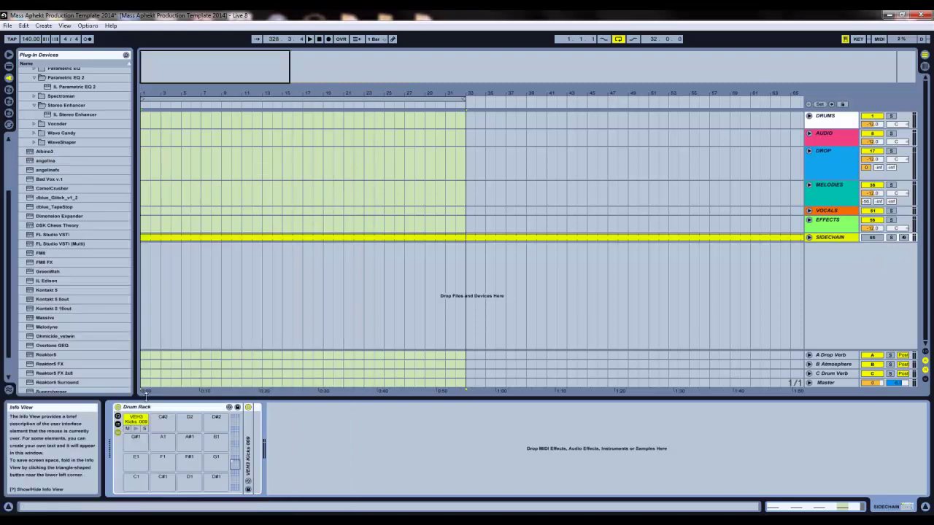
Step: Expand the Drum Rack's VEH3 Kicks 009 device and open the MIDI clip on the SIDECHAIN track
double_click(251, 427)
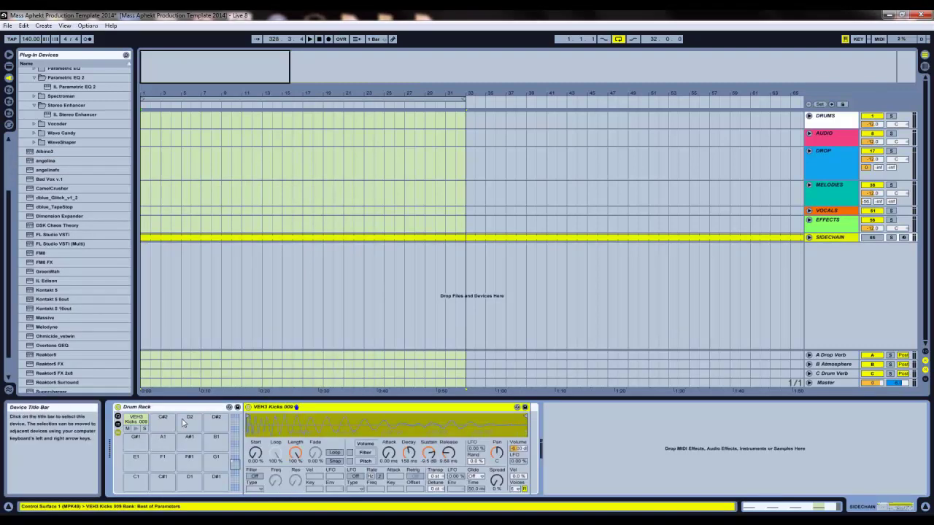
double_click(700, 240)
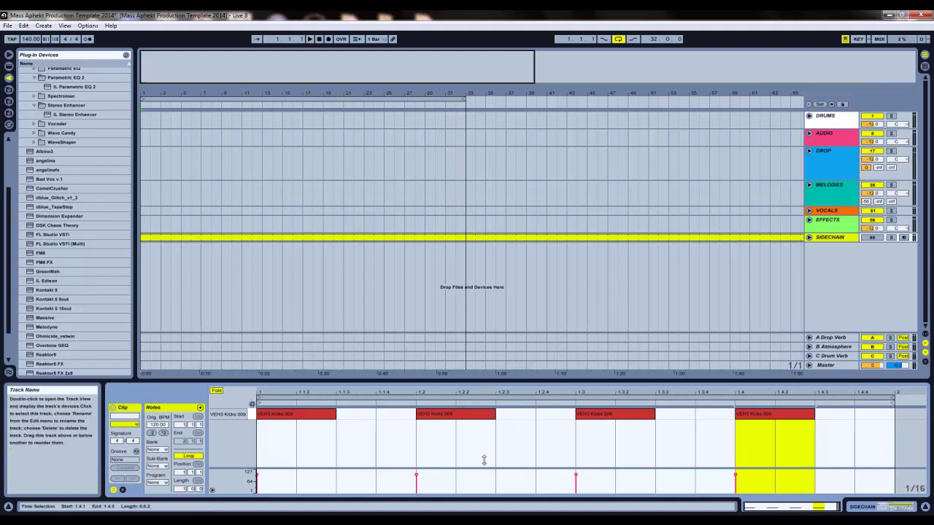
Step: Delete the kick notes on beats 2 and 4 of the SIDECHAIN clip, and restore the four-note pattern
left_click(440, 415)
key("Delete")
left_click(754, 415)
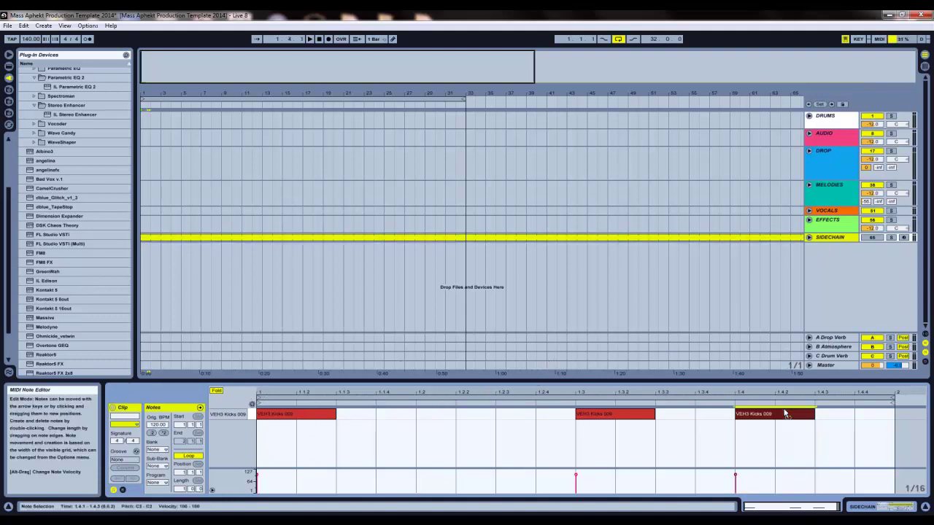
key("Delete")
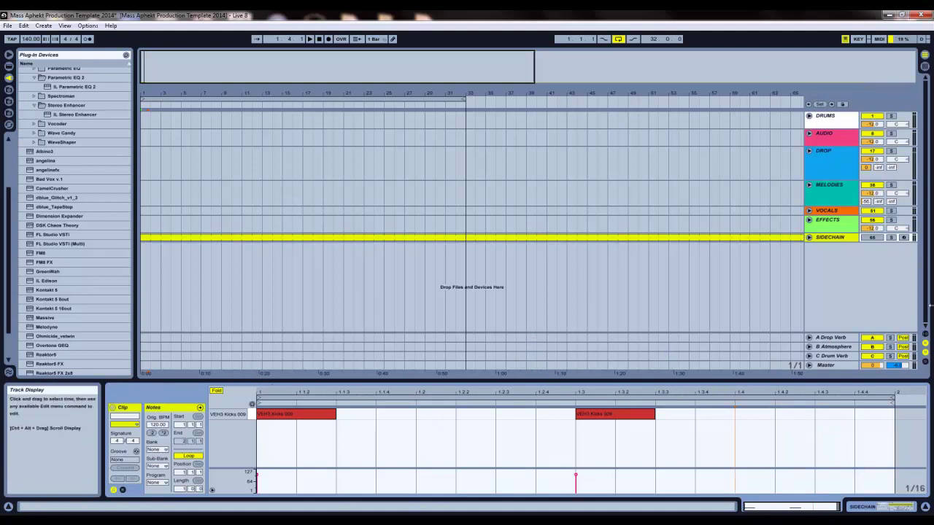
left_click_drag(305, 417, 769, 439)
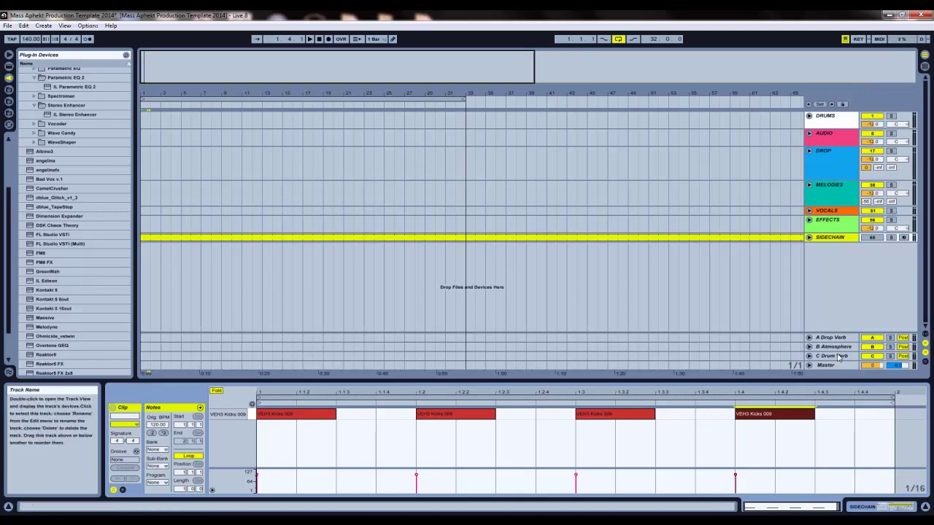
Step: Unfold the DROP group, show the Acid Wub track's devices, and add a Compressor at the end of its chain
left_click(820, 153)
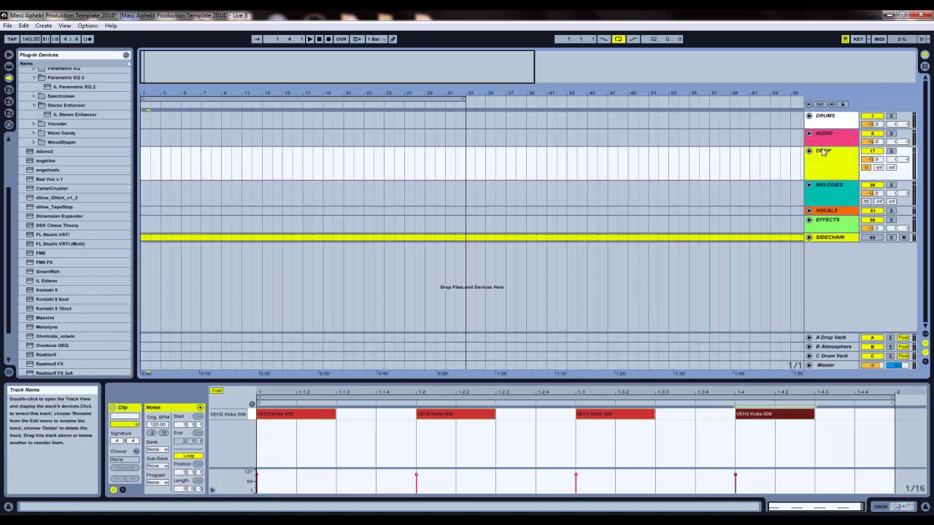
left_click(811, 151)
left_click(831, 185)
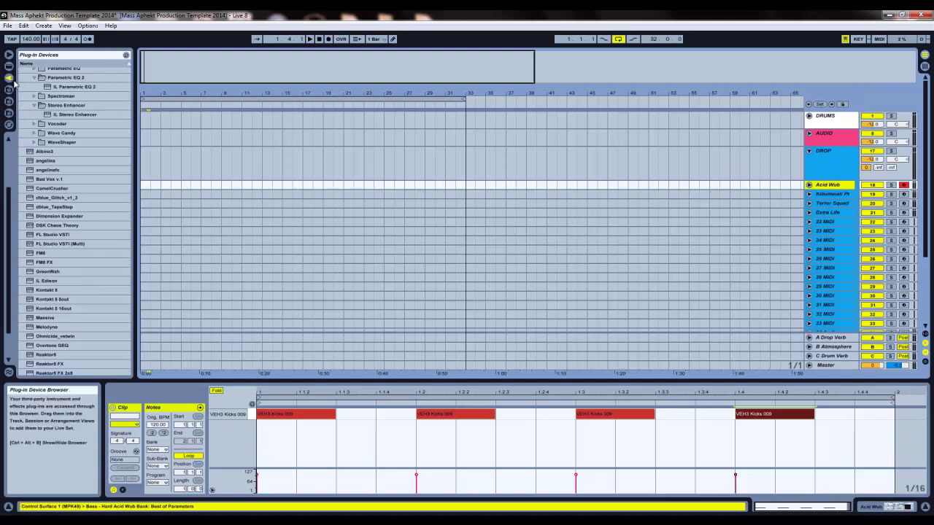
left_click(9, 66)
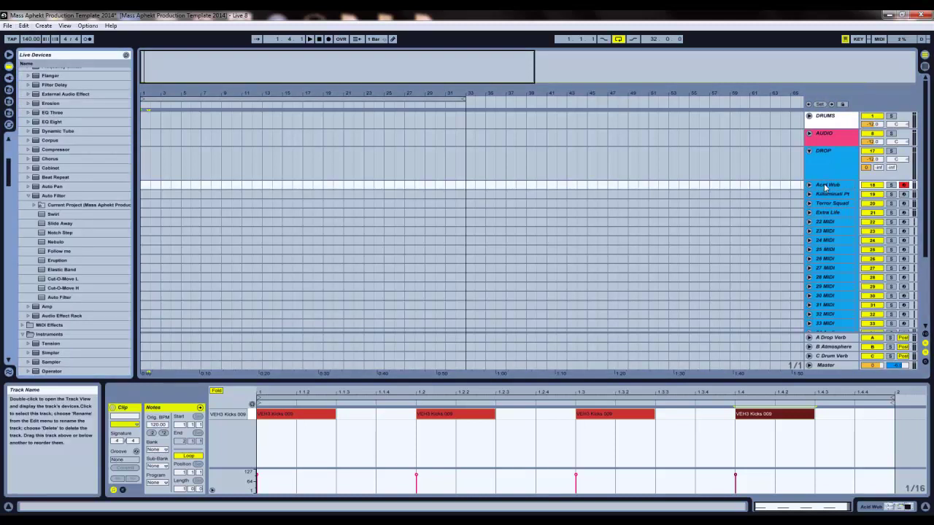
left_click(899, 506)
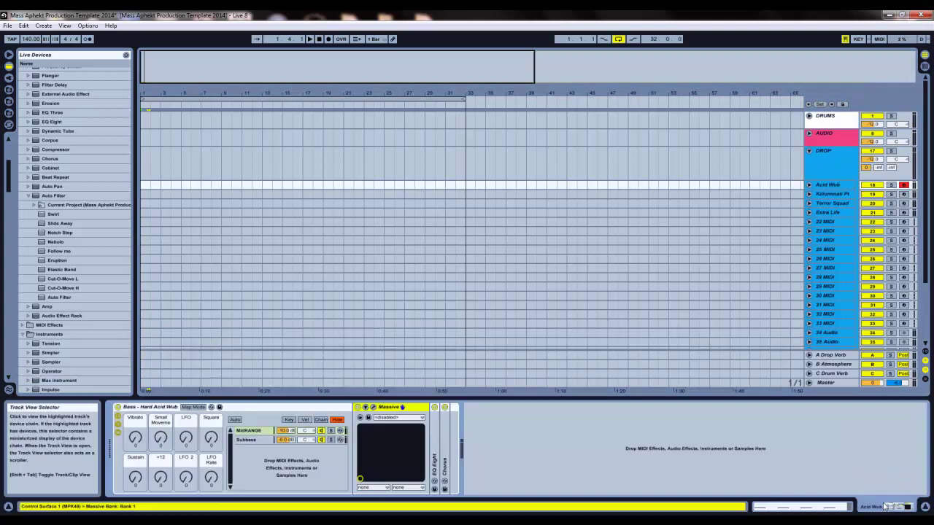
left_click(45, 151)
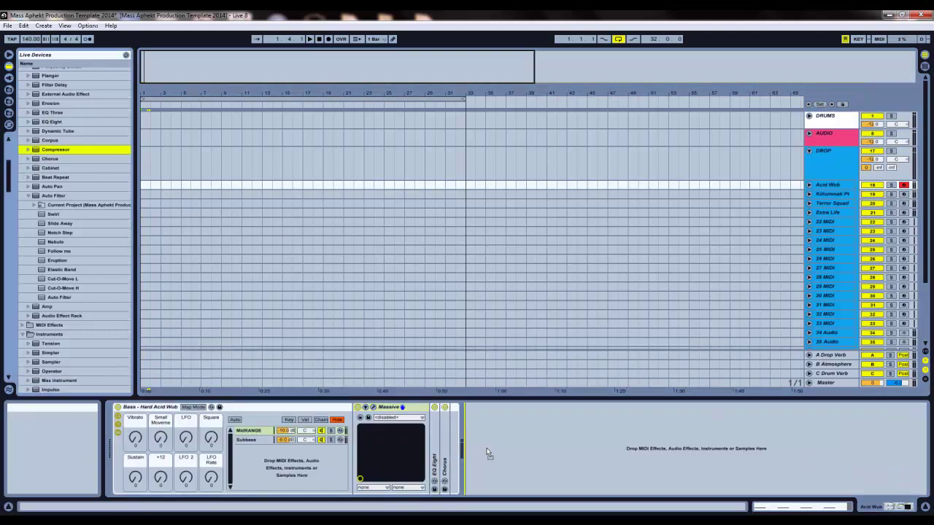
left_click_drag(489, 454, 482, 447)
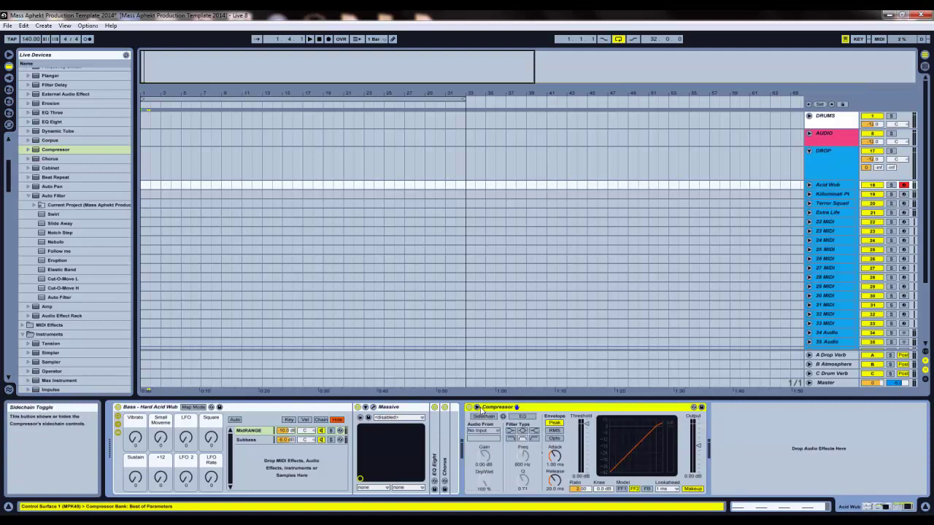
Step: Enable the Compressor's Sidechain on Acid Wub and take its audio from the SIDECHAIN track
left_click(484, 417)
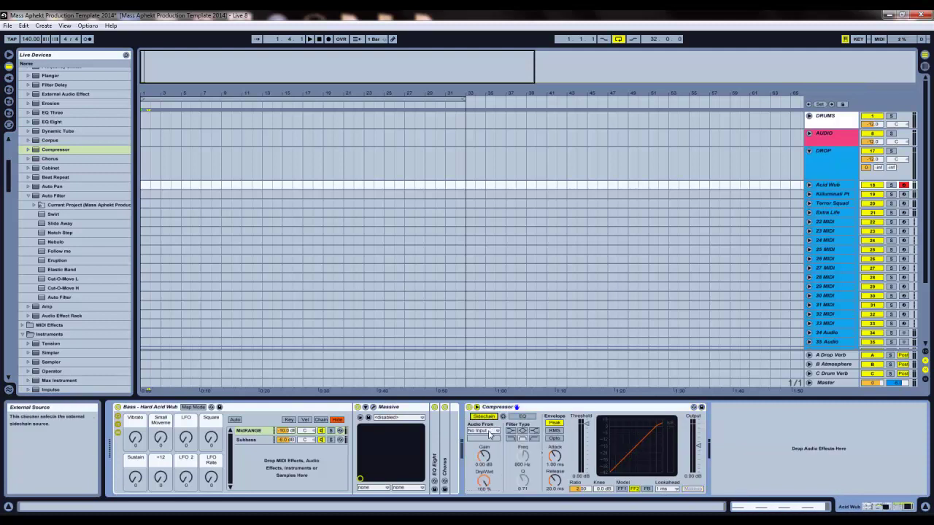
left_click(491, 432)
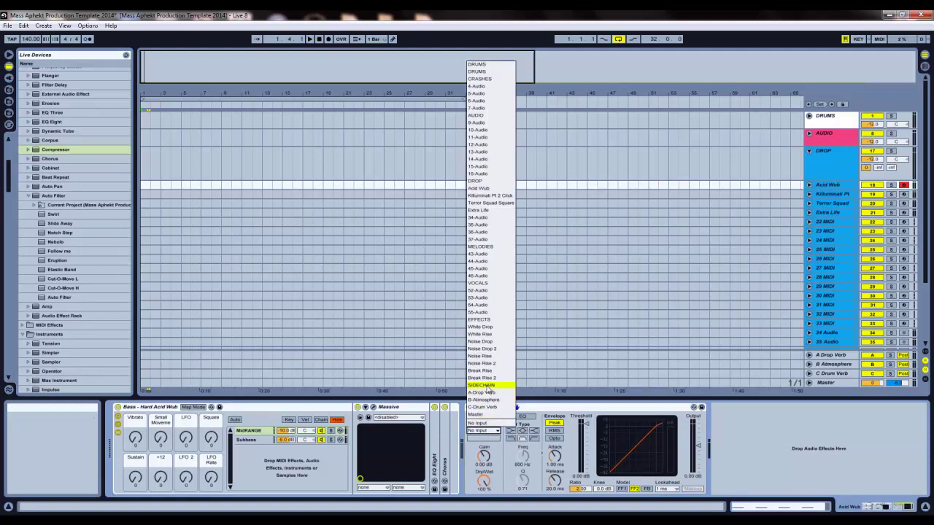
left_click(488, 385)
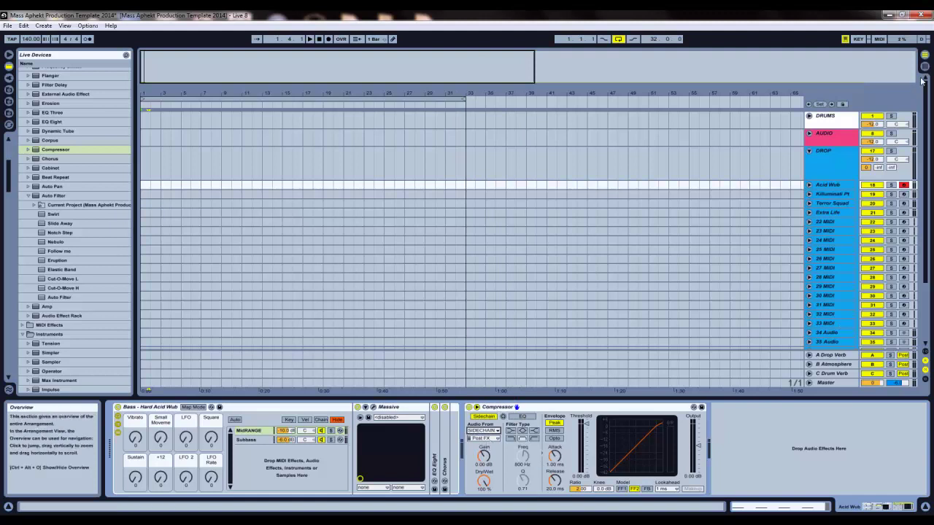
Step: Show the SIDECHAIN track's Drum Rack and reopen its MIDI clip with the kick notes
left_click_drag(921, 81, 929, 168)
left_click(830, 345)
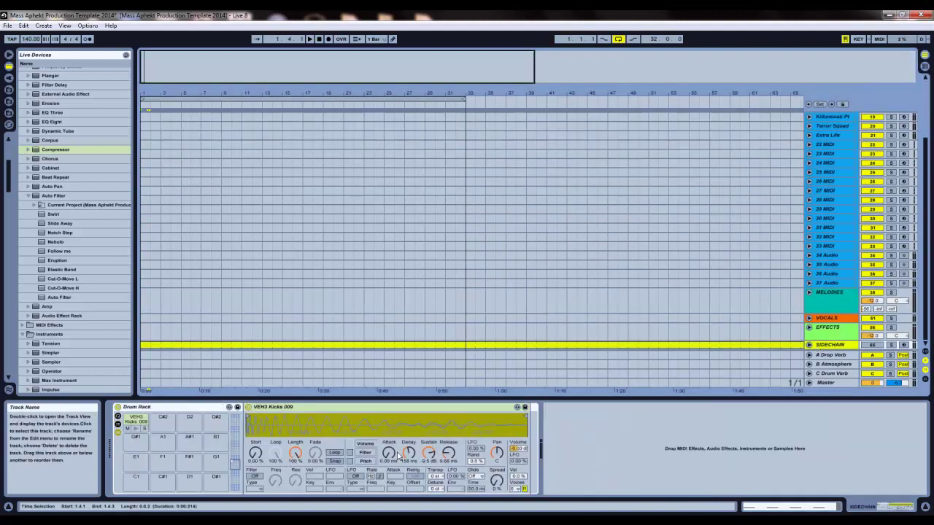
double_click(515, 346)
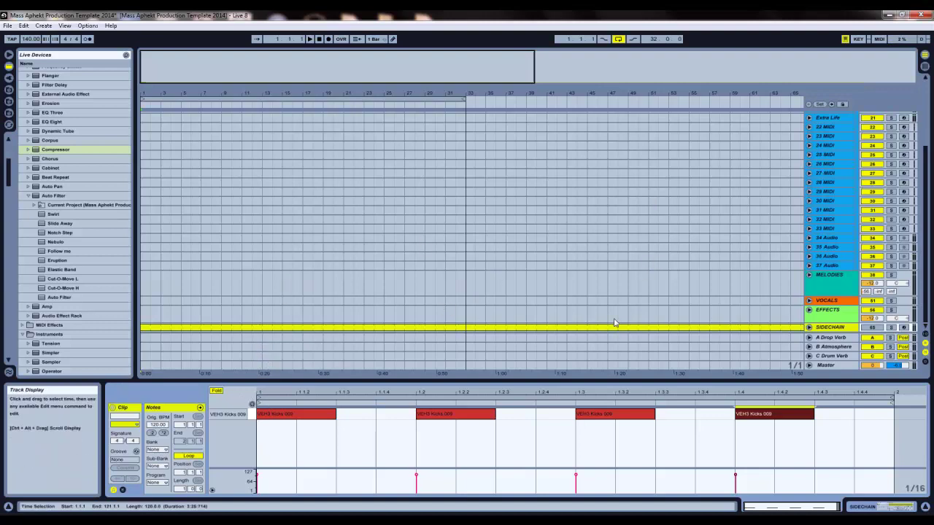
left_click(924, 68)
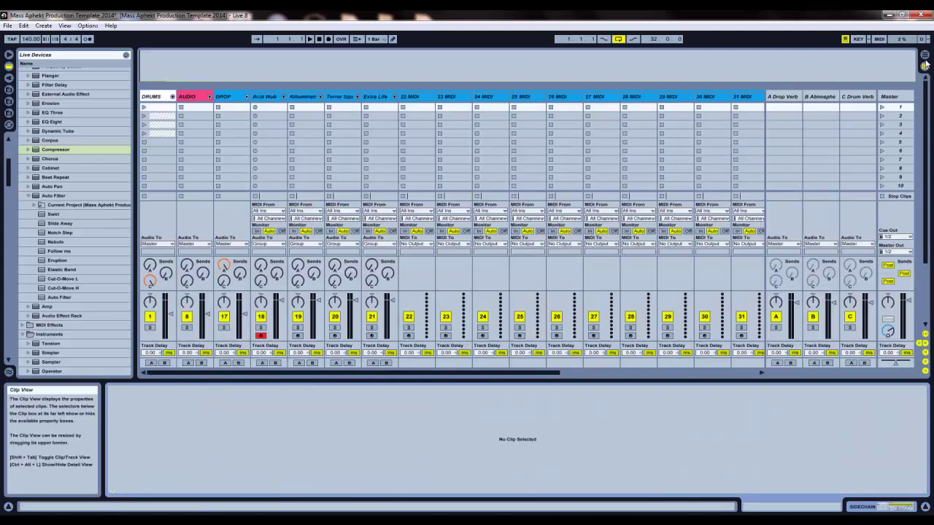
left_click(925, 56)
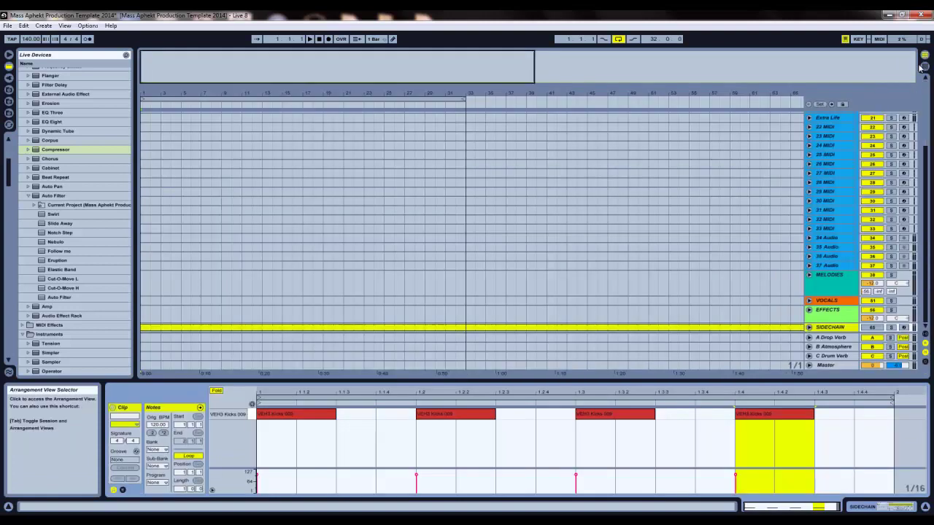
scroll(878, 232, "up", 3)
scroll(877, 232, "down", 3)
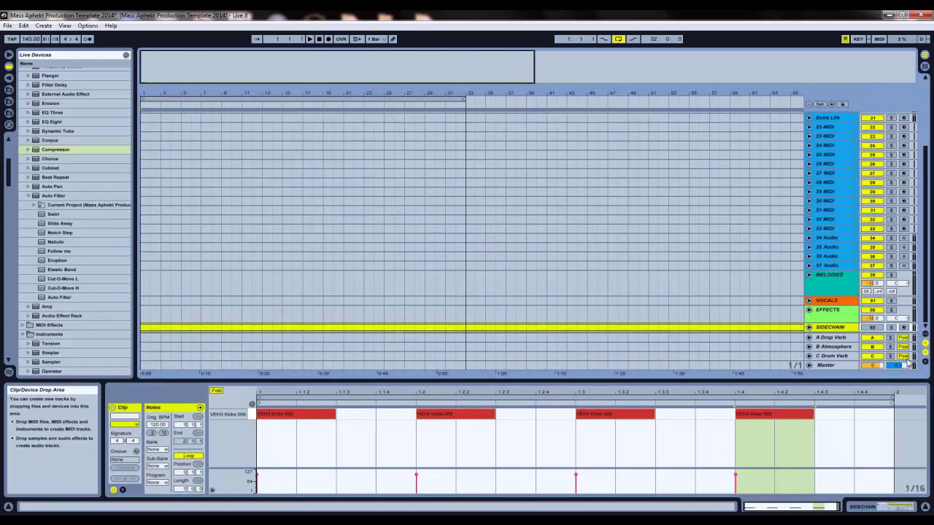
scroll(877, 232, "up", 3)
scroll(878, 232, "down", 4)
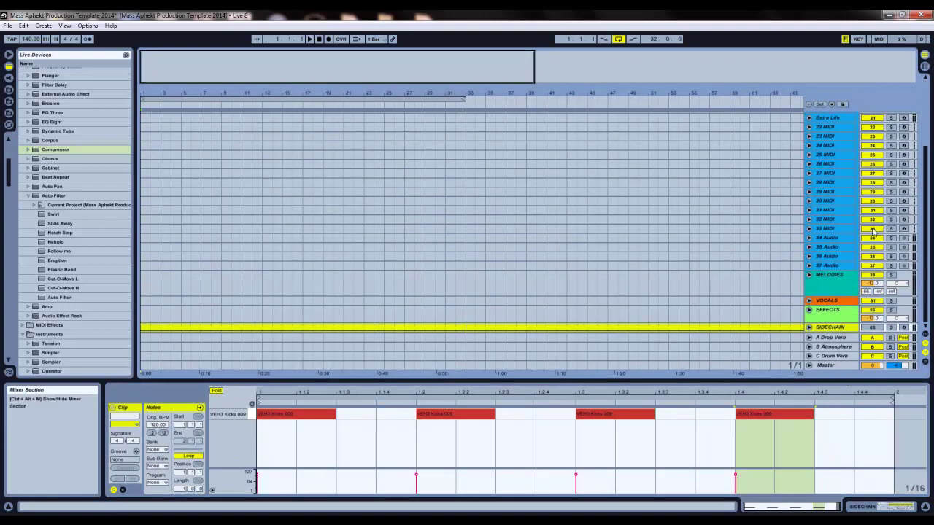
Step: View the device chains of the A Drop Verb, B Atmosphere and C Drum Verb return tracks, dismissing the Windows performance notification
left_click(839, 337)
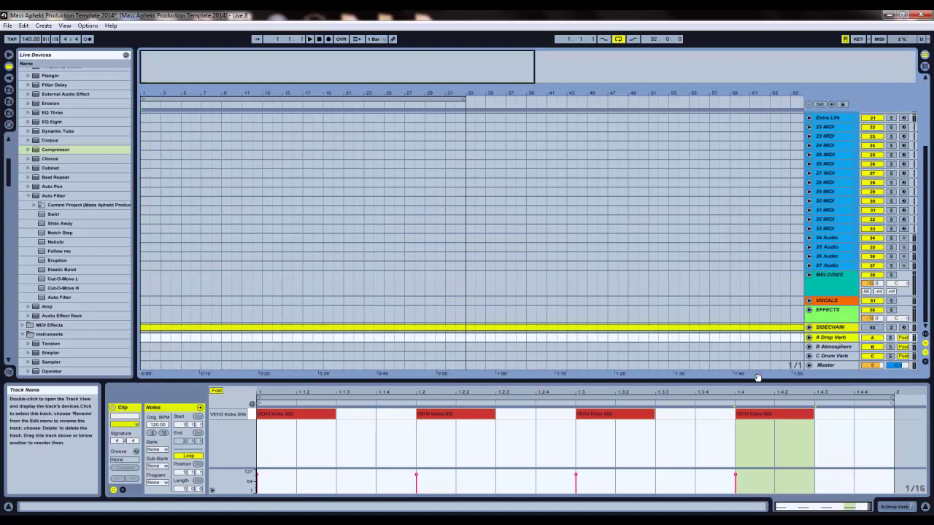
double_click(837, 339)
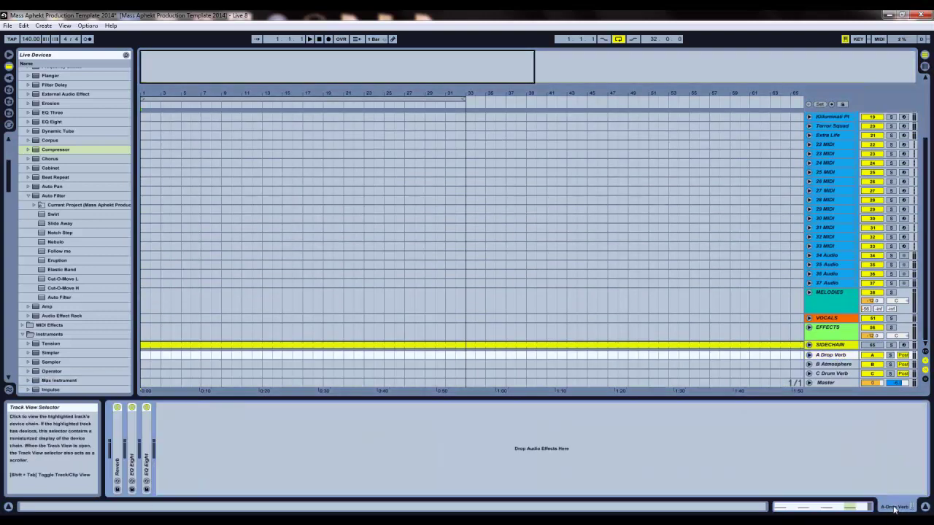
left_click(836, 364)
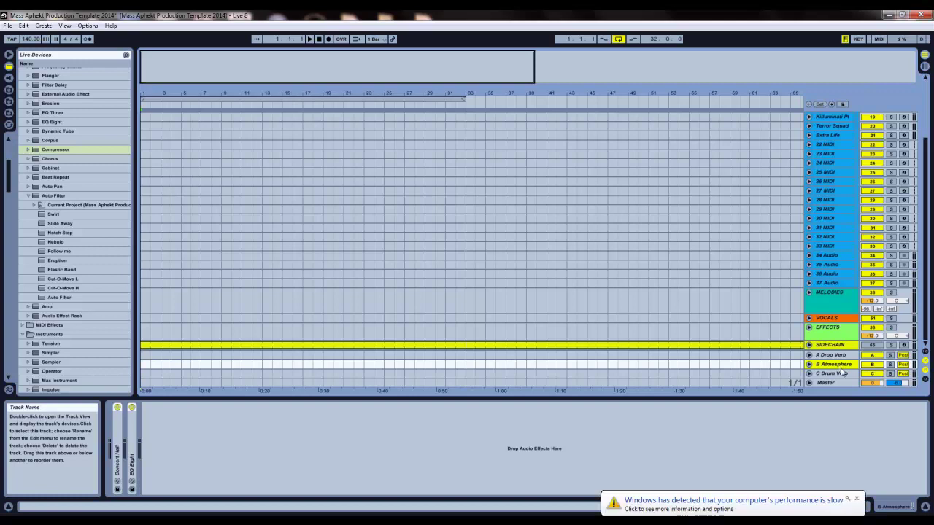
left_click(857, 500)
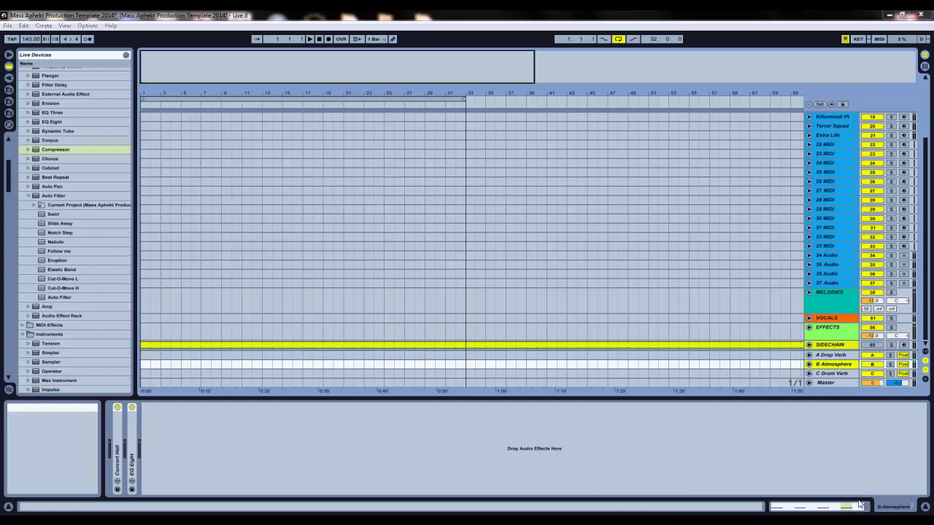
left_click(839, 375)
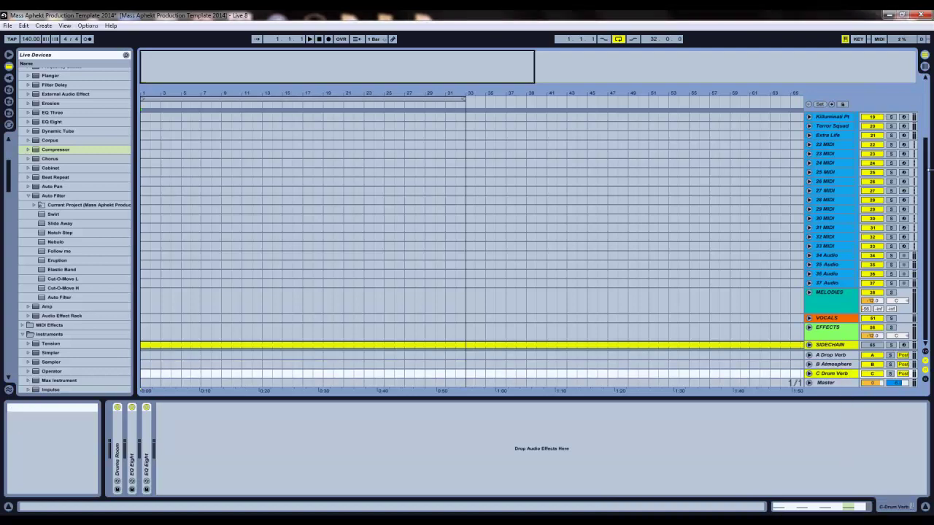
Step: Examine the DRUMS and DROP groups' sends in Session View, together with the A Drop Verb return's devices
left_click(924, 67)
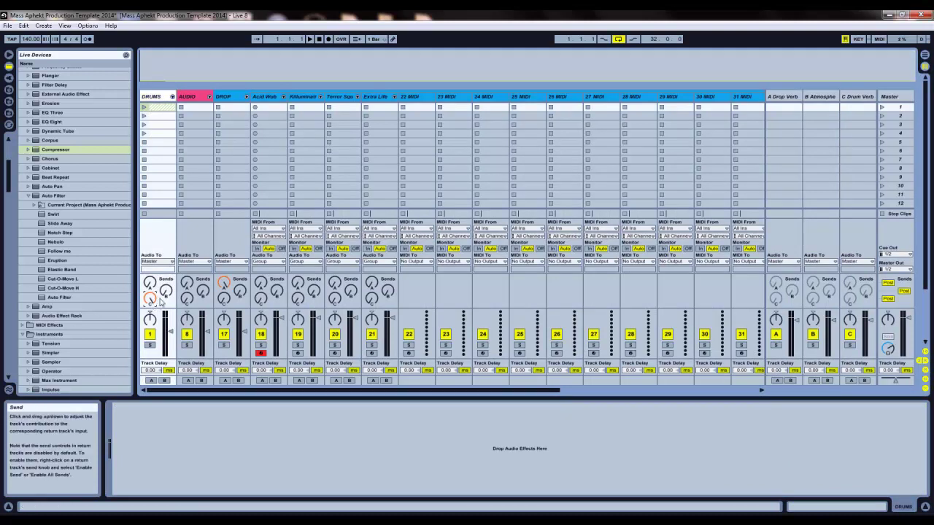
left_click(149, 298)
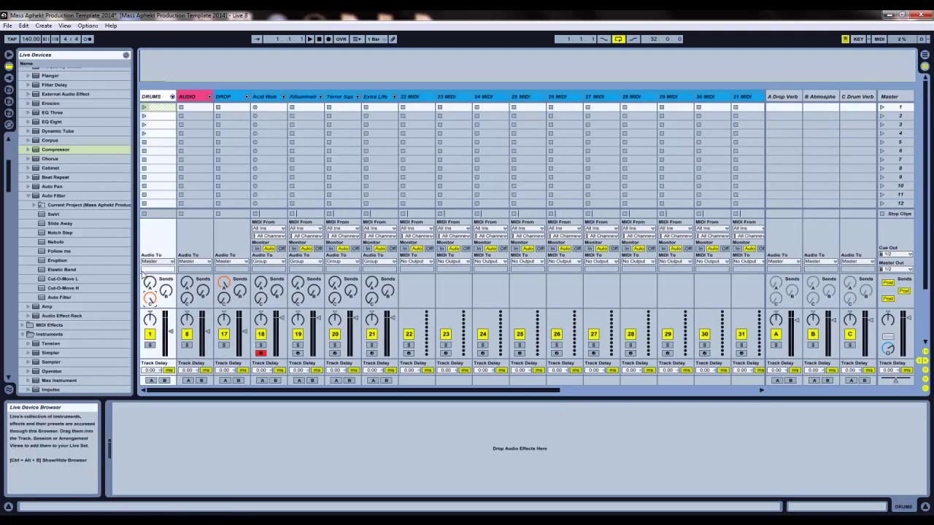
left_click(238, 101)
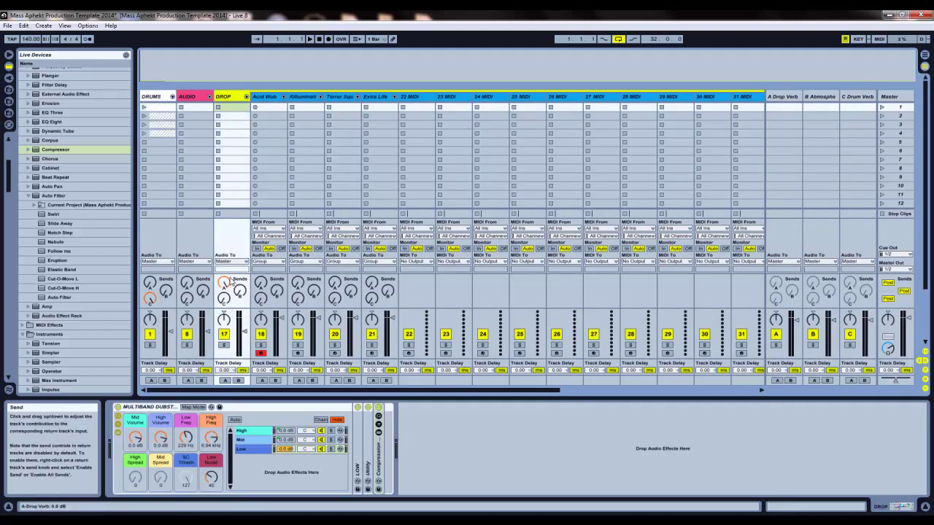
left_click(782, 96)
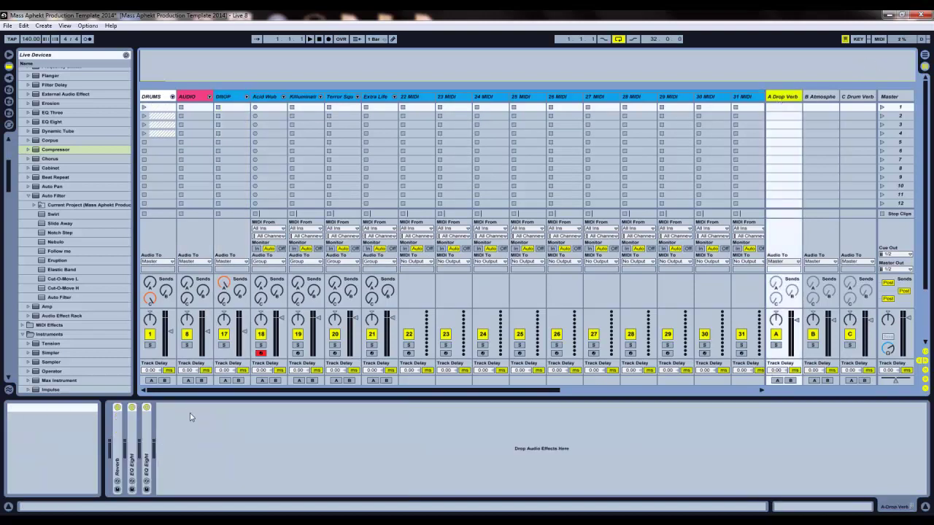
left_click_drag(205, 390, 402, 391)
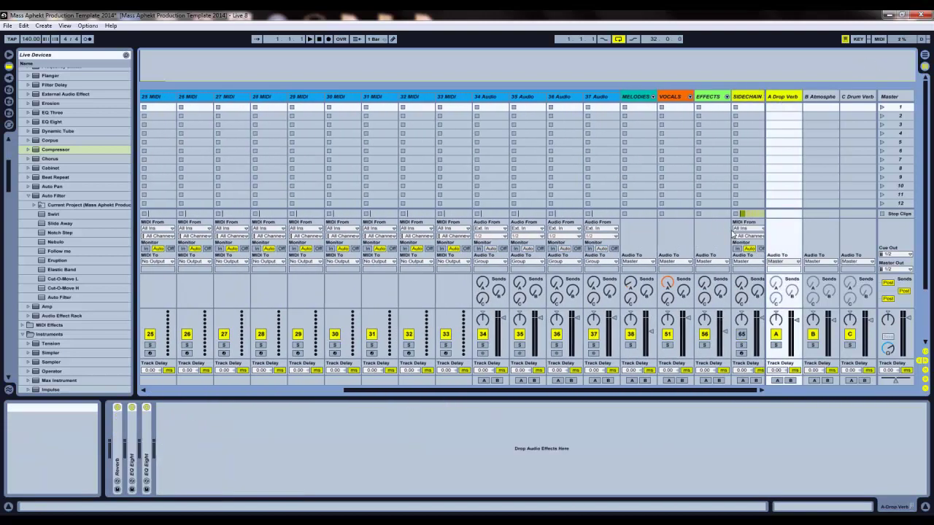
Step: Inspect the return sends on the VOCALS and MELODIES groups
left_click(681, 107)
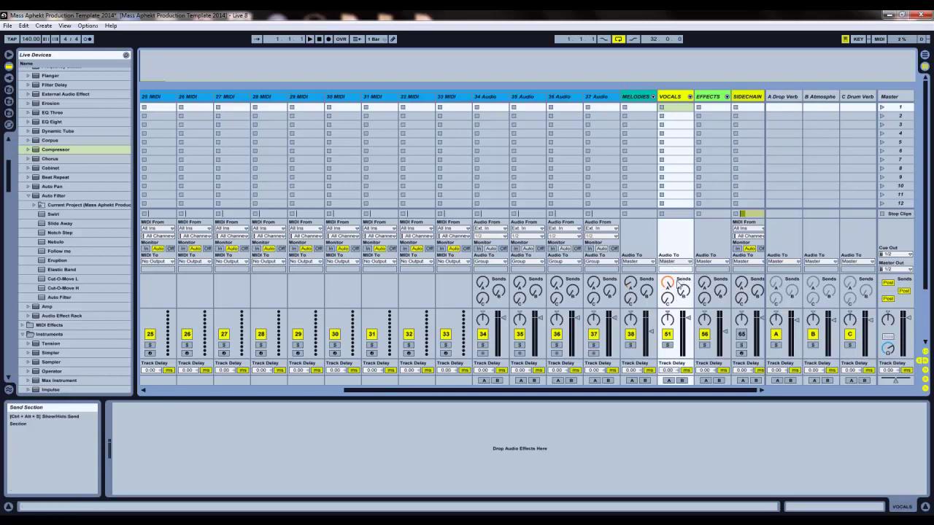
left_click_drag(668, 281, 668, 284)
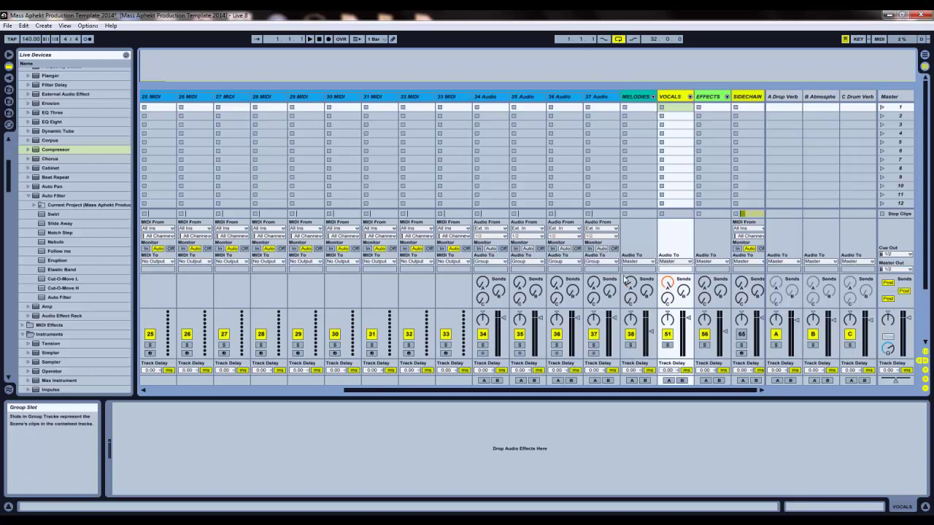
left_click(629, 247)
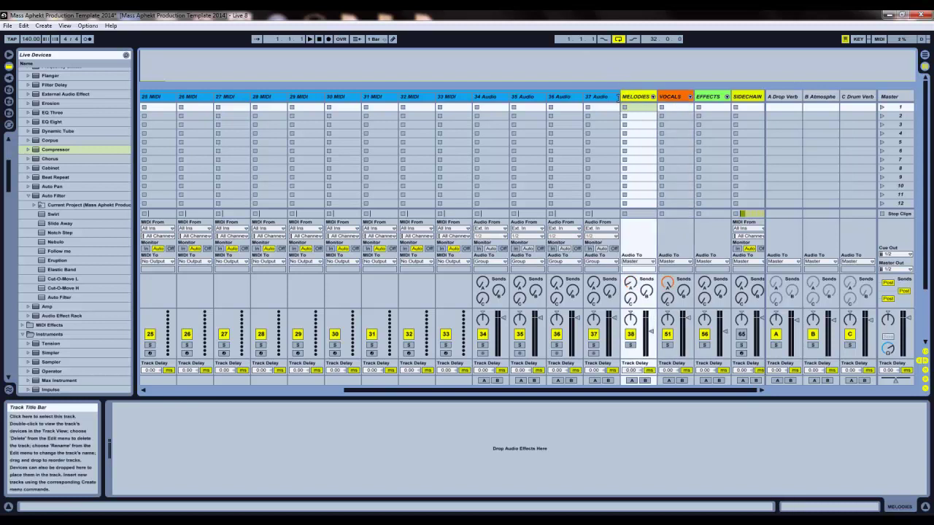
left_click(675, 95)
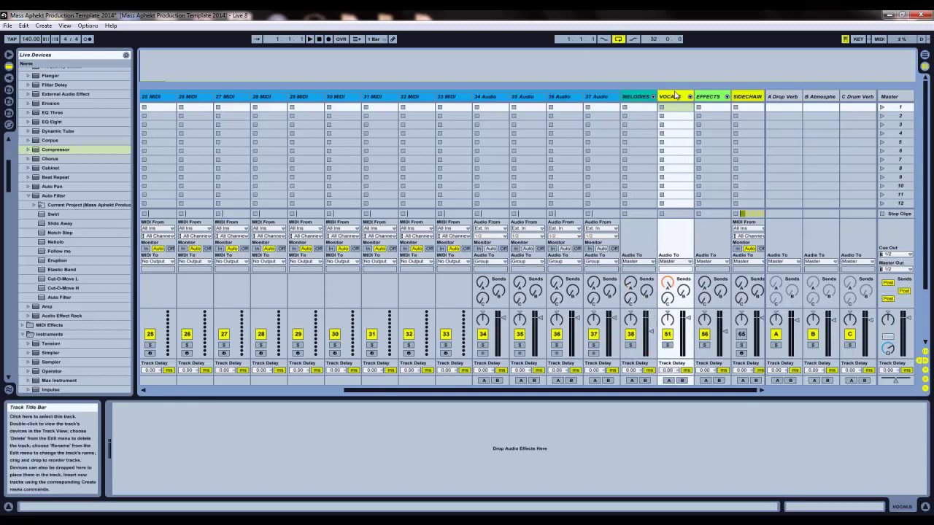
Step: Try the B Atmosphere sends on MELODIES and VOCALS, and turn the VOCALS group's A and B sends fully down
left_click(714, 97)
key("Right")
left_click(718, 98)
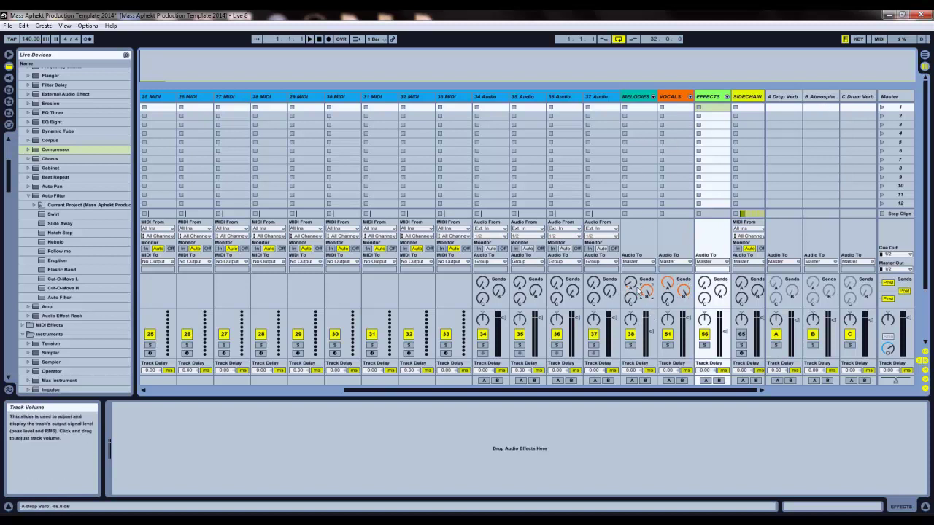
left_click_drag(631, 285, 635, 271)
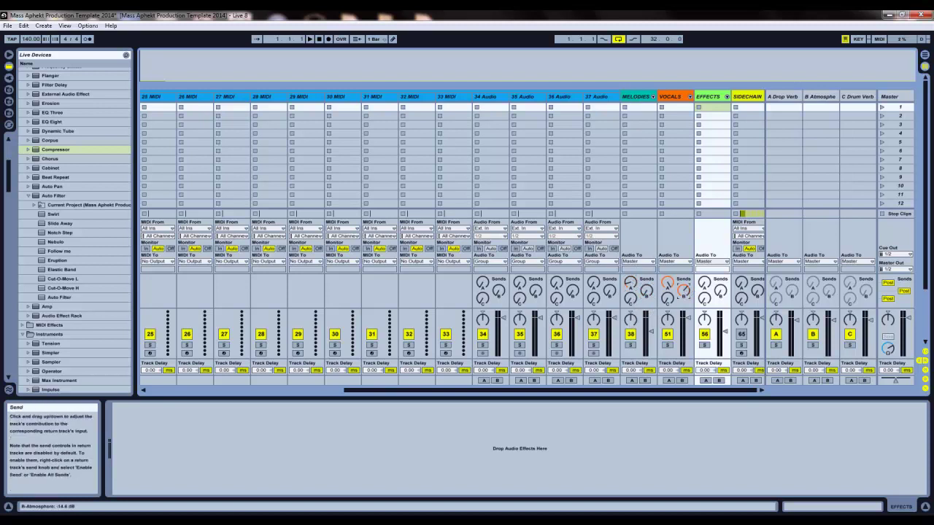
left_click_drag(667, 283, 666, 288)
Step: Unfold the Master track's MONO Utility device and activate it with Width at 0.0 %
left_click(891, 96)
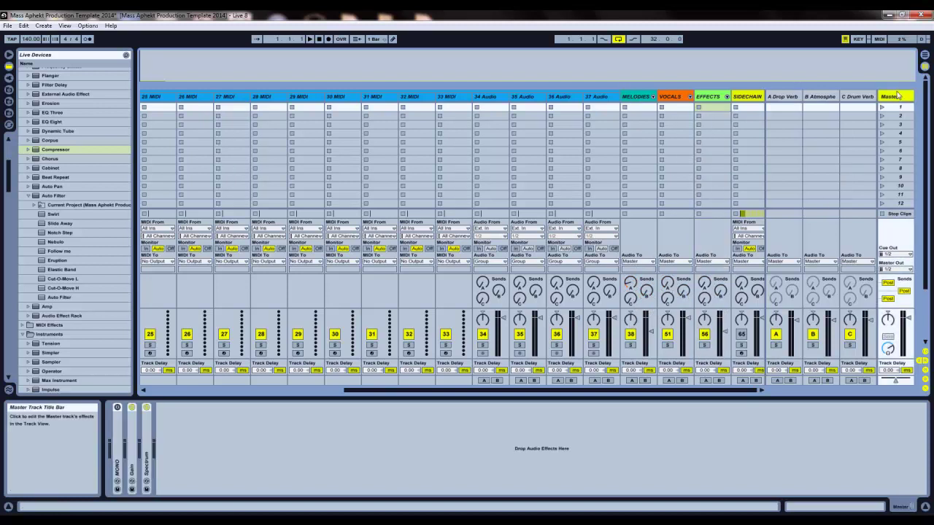
double_click(120, 452)
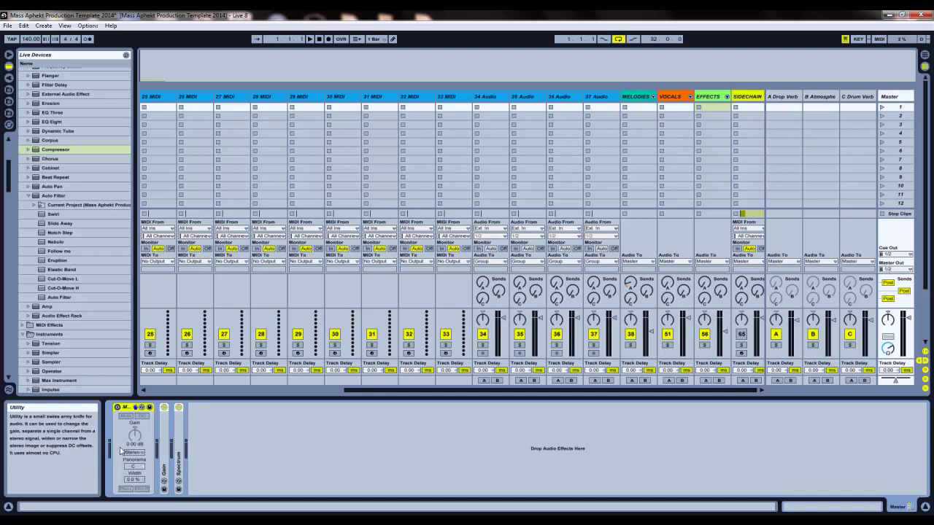
left_click(132, 480)
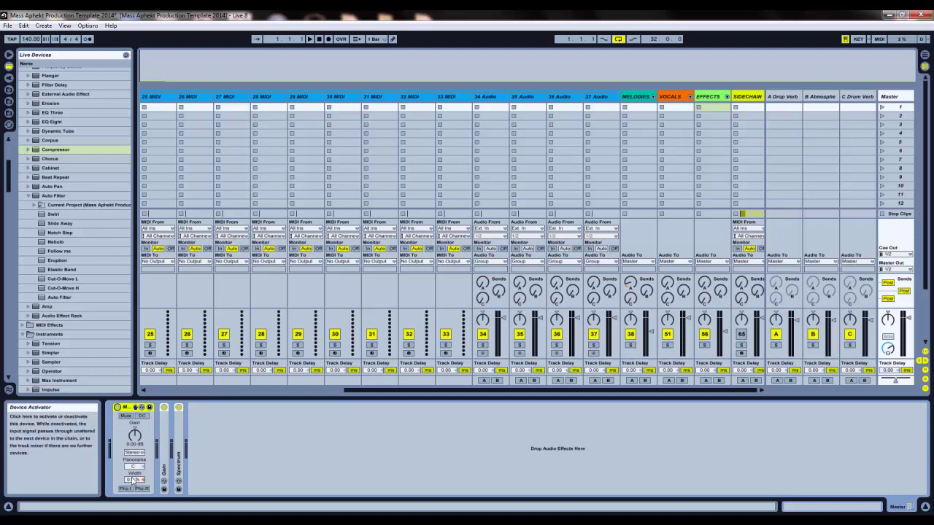
left_click_drag(132, 481, 135, 488)
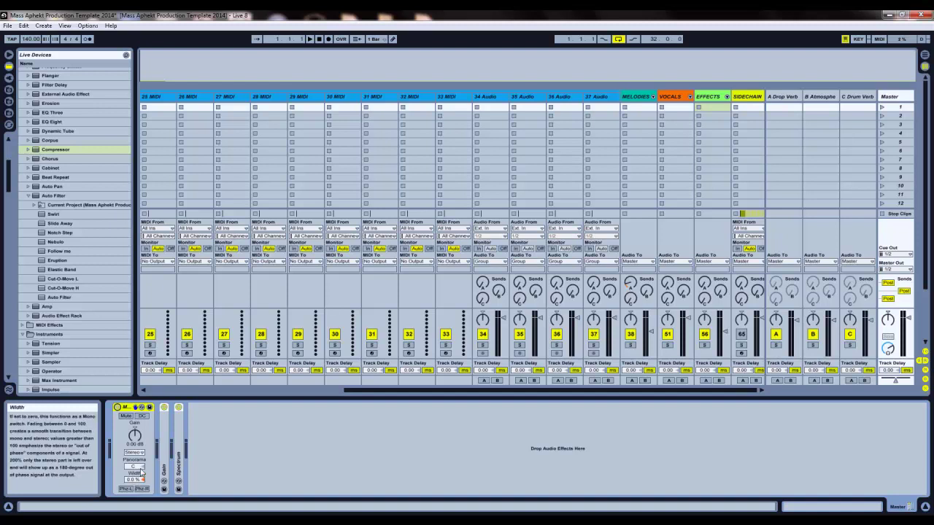
Step: Deactivate the MONO Utility on the Master track and unfold the Gain Utility beside it
left_click(117, 408)
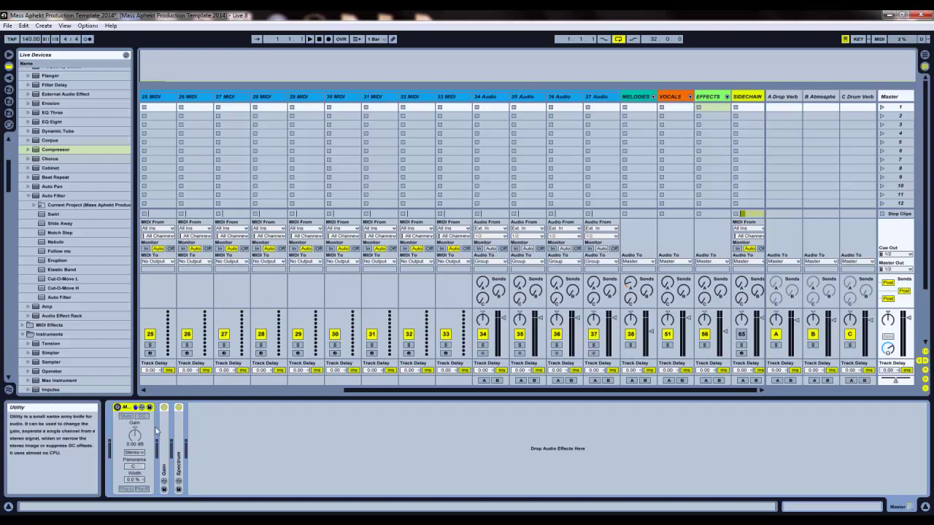
key("ctrl+d")
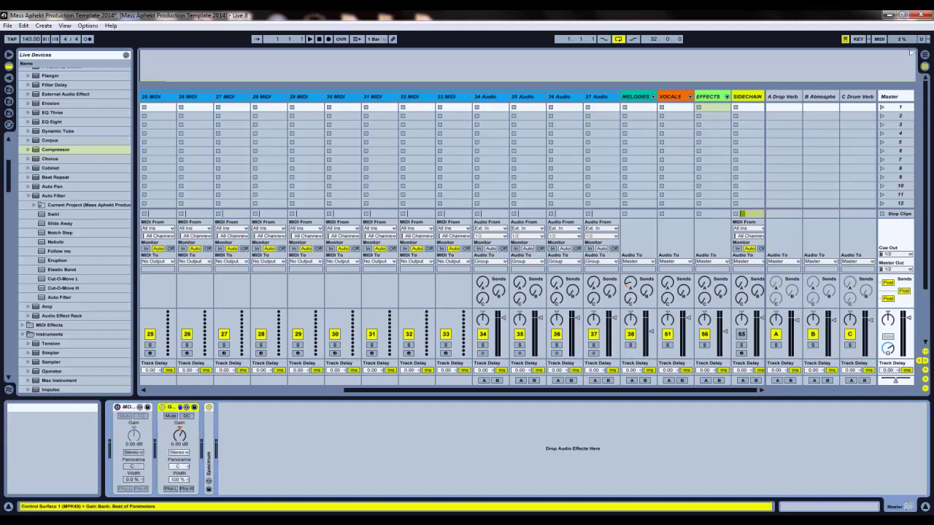
Step: Switch to Arrangement View and look over the track groups, briefly unfolding the Acid Wub track inside the DROP group
left_click(924, 56)
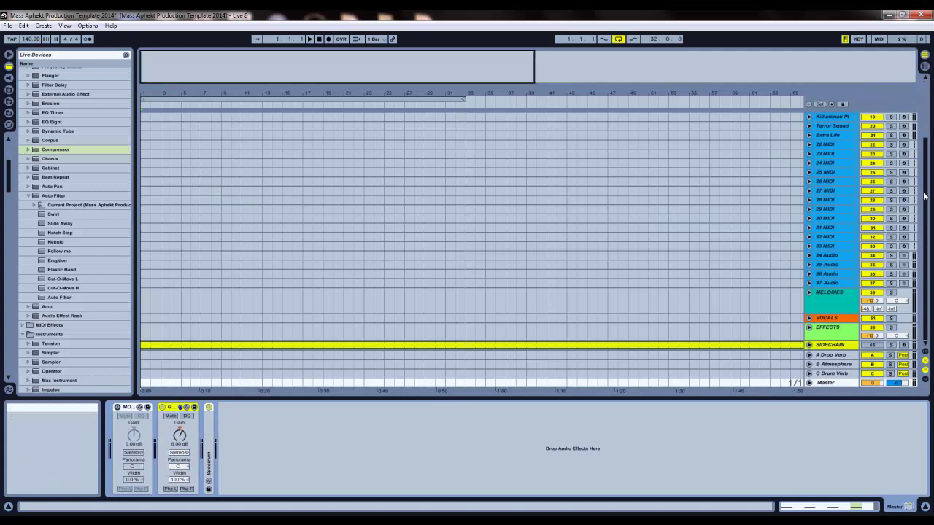
scroll(923, 198, "up", 5)
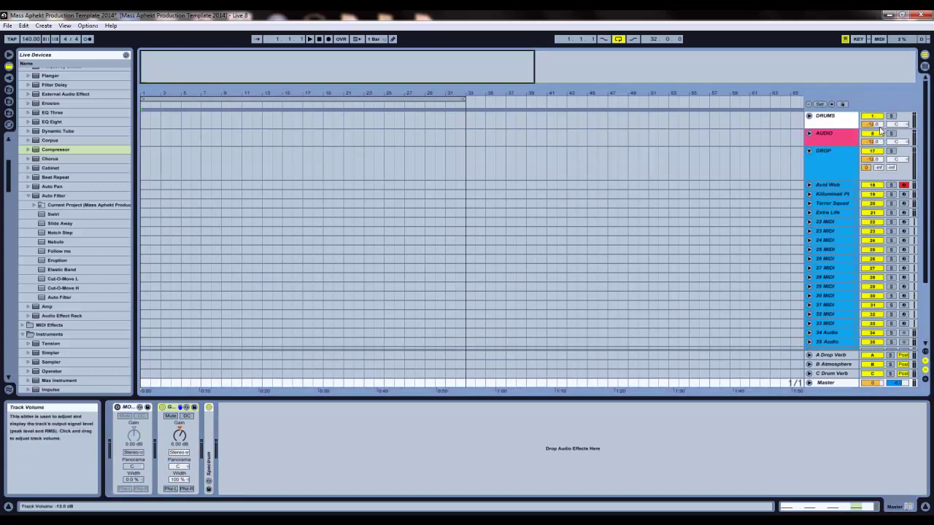
scroll(832, 219, "down", 3)
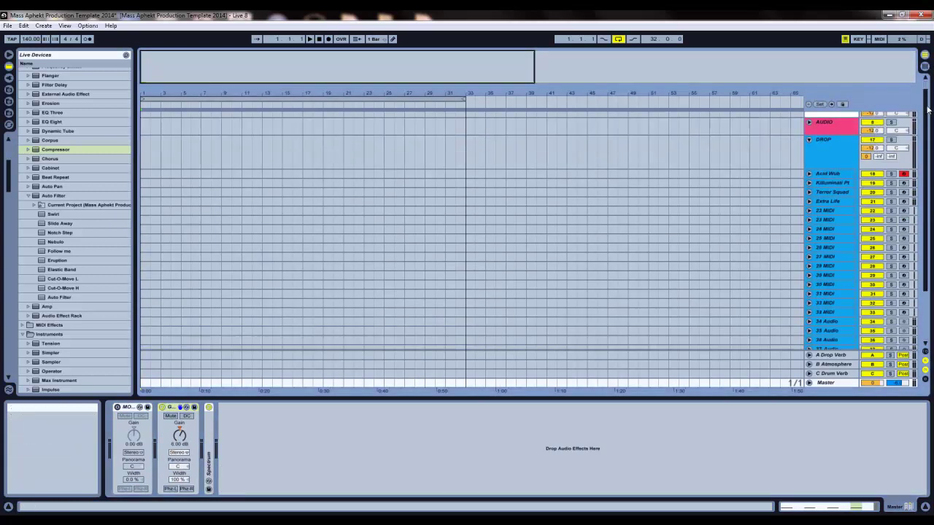
left_click(808, 148)
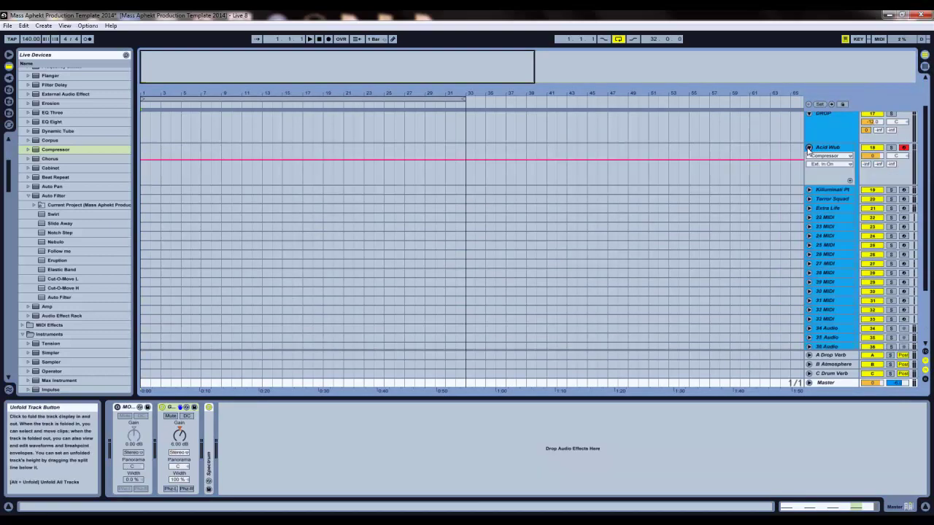
left_click(808, 149)
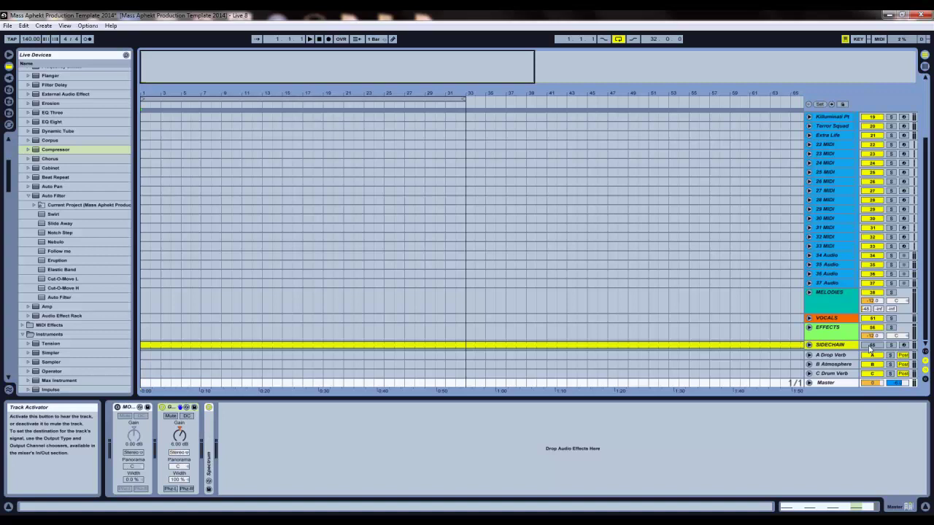
Step: Fold the Master track's Gain Utility, unfold the Spectrum device to examine its display, and fold it again
double_click(173, 407)
double_click(177, 438)
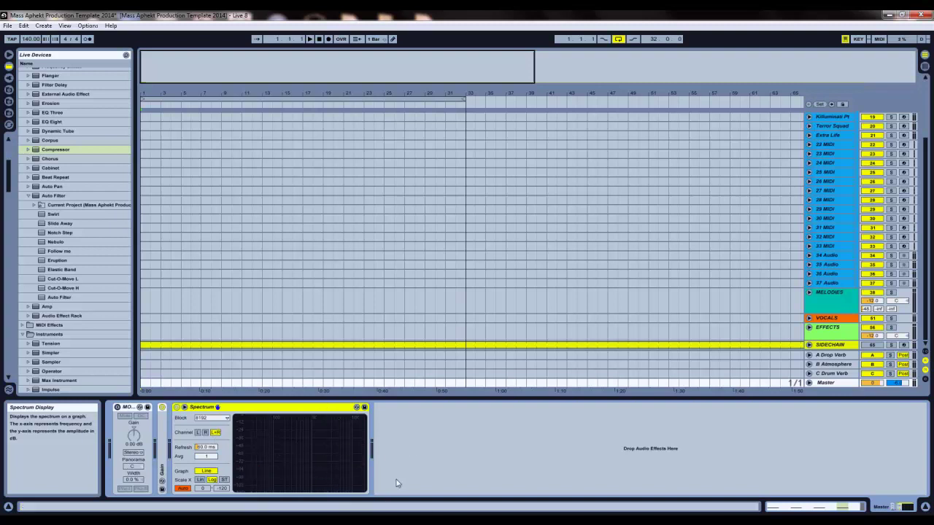
double_click(278, 408)
double_click(177, 438)
double_click(306, 408)
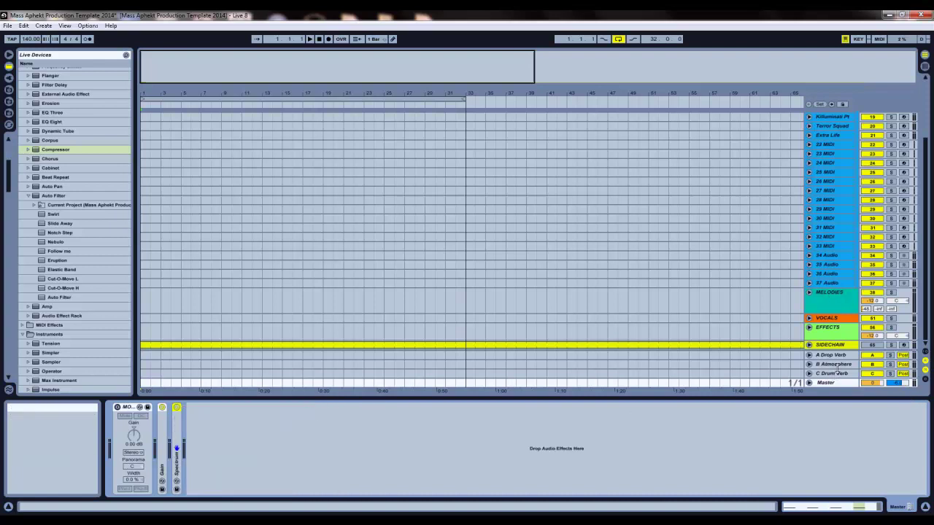
Step: Fold the DROP group in the arrangement and show the SIDECHAIN track's Drum Rack
scroll(928, 165, "up", 5)
left_click(808, 150)
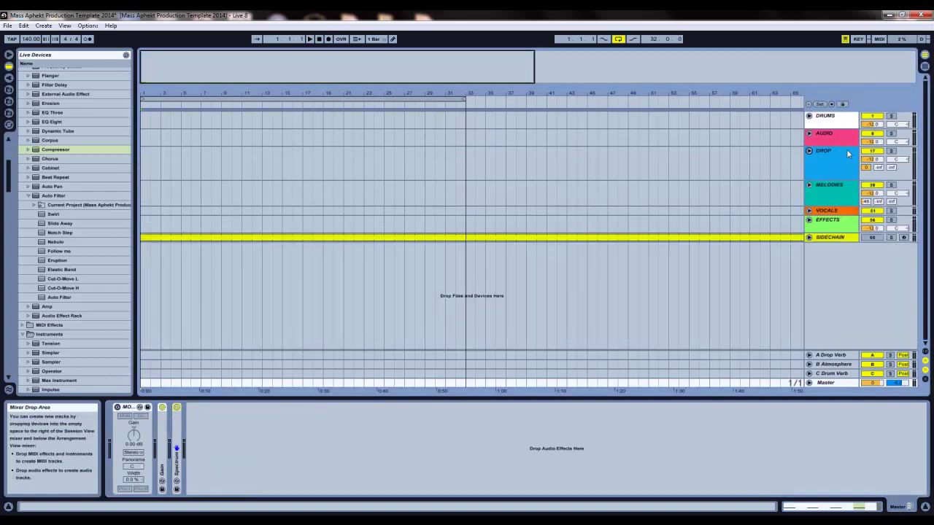
left_click(834, 237)
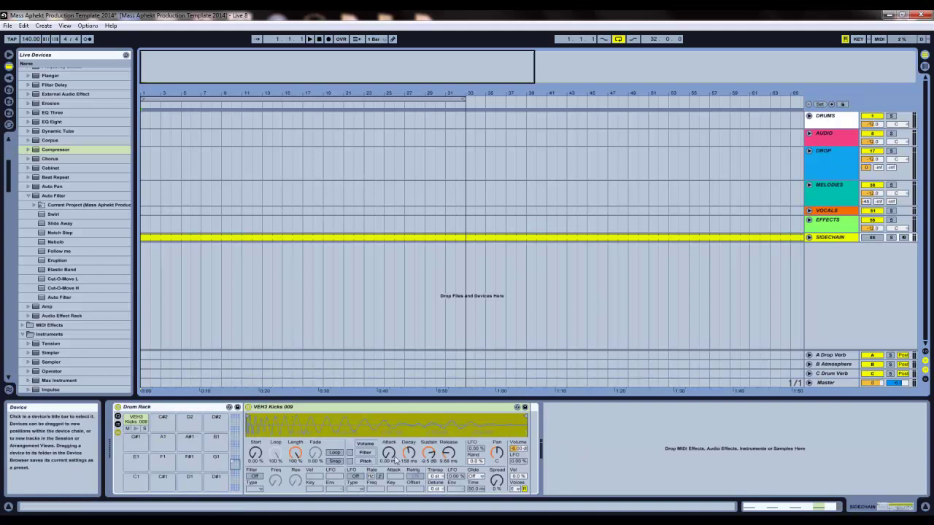
Step: Inspect the Dimension Expander in the High chain of the DROP group's multiband rack, leave the devices folded, and reselect the Master track
left_click(824, 139)
left_click(824, 152)
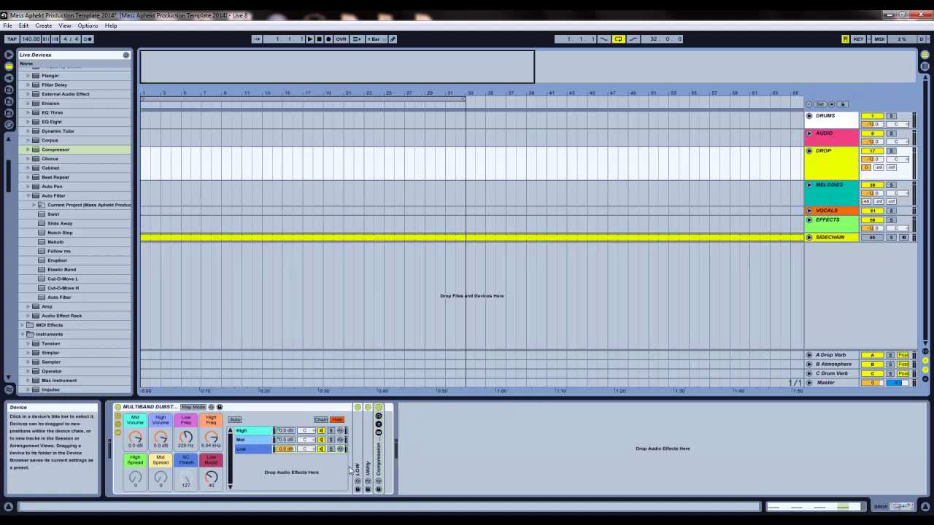
left_click(242, 432)
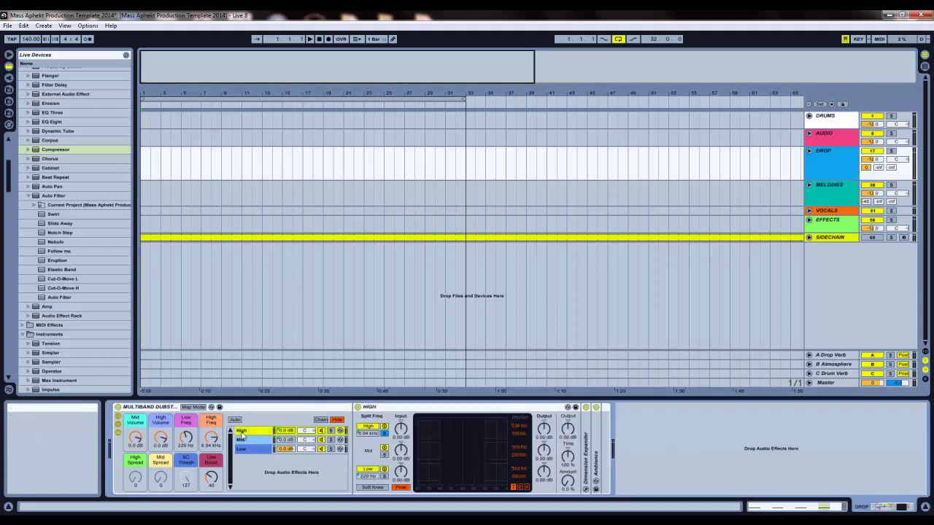
double_click(438, 407)
double_click(370, 448)
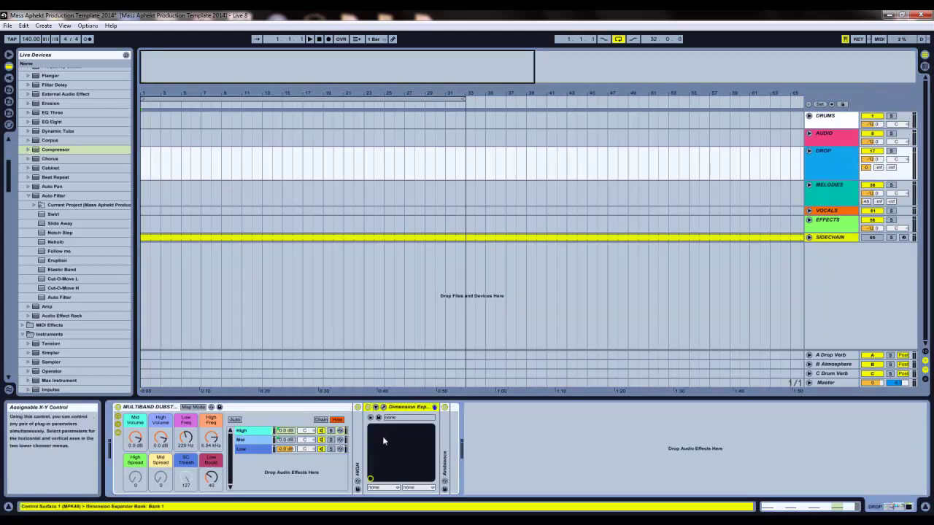
double_click(405, 407)
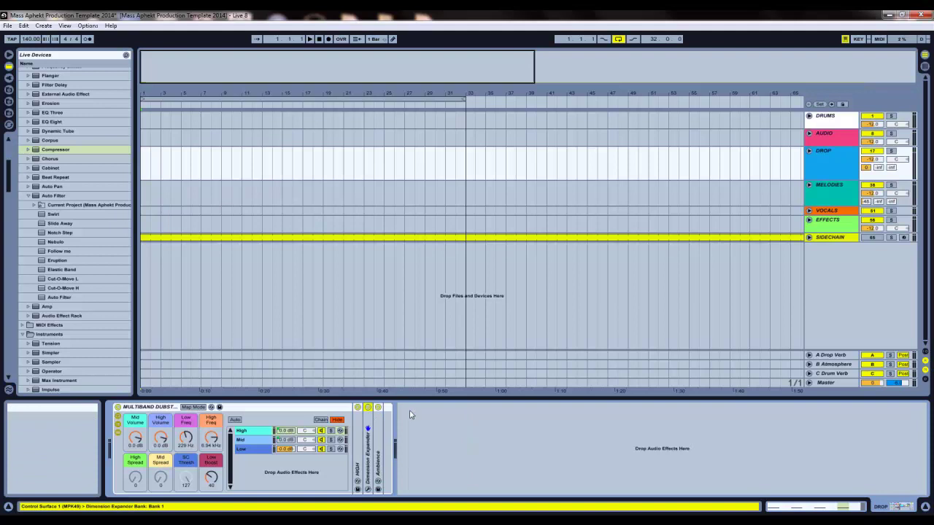
left_click(842, 381)
left_click(904, 518)
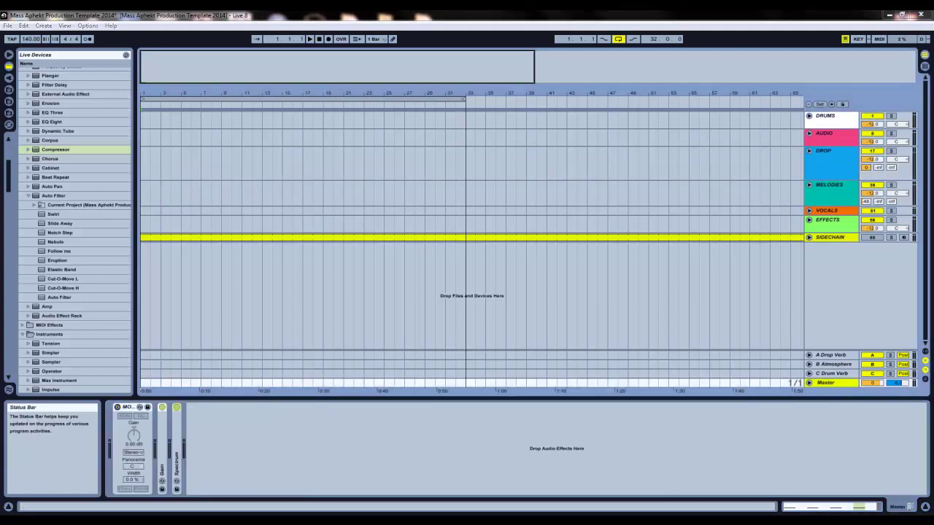